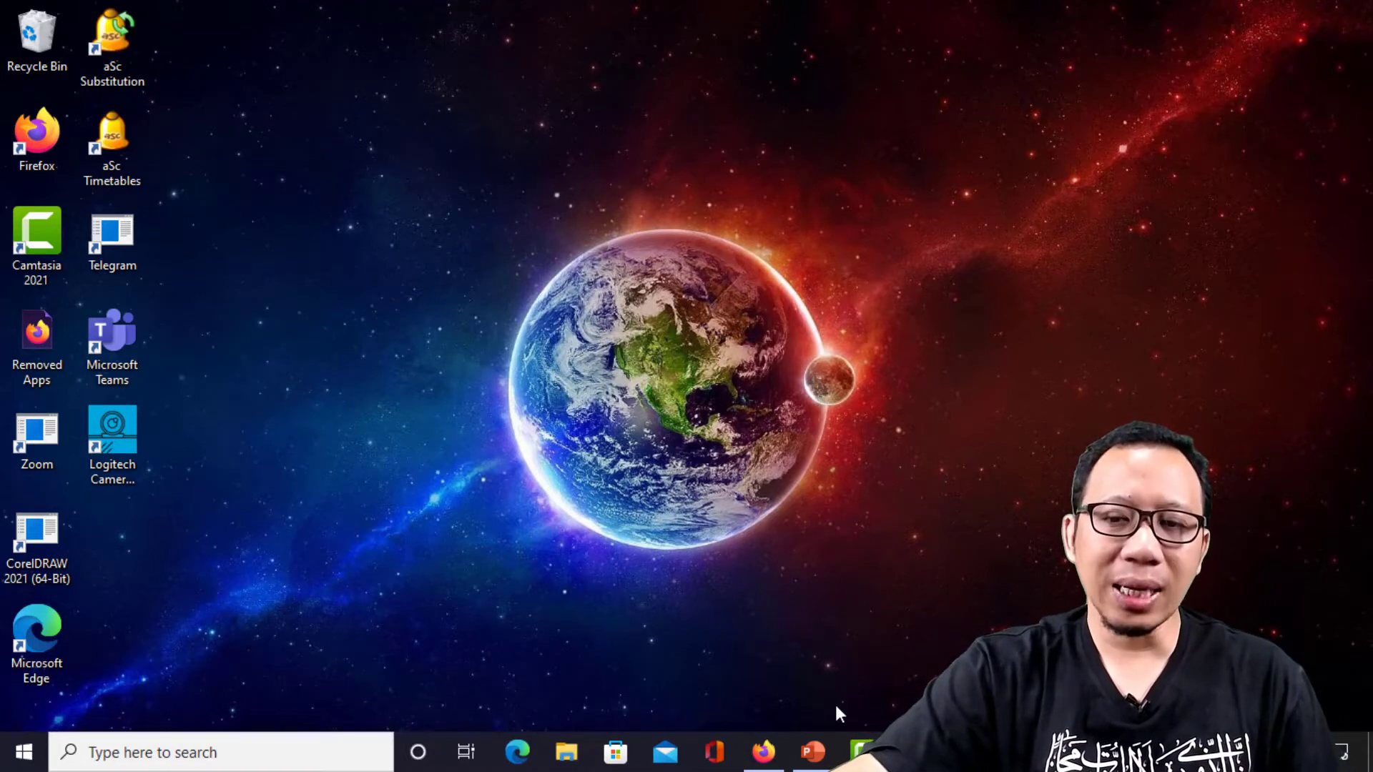
- Bring the PPt TEMA 5 presentation to the front from the taskbar
{"action": "left_click", "coordinate": [826, 754]}
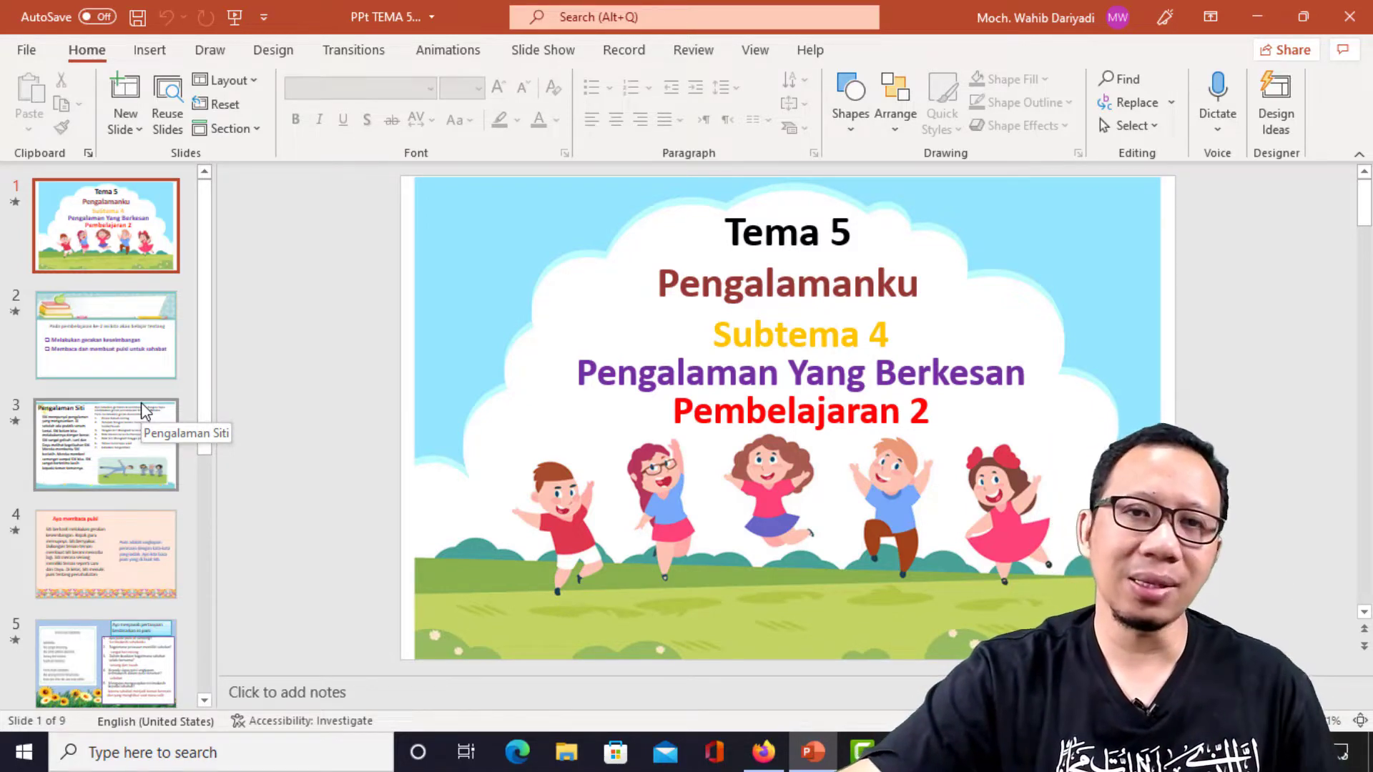
- Open the Send to Microsoft Word dialog through Export's Create Handouts option
{"action": "left_click", "coordinate": [27, 52]}
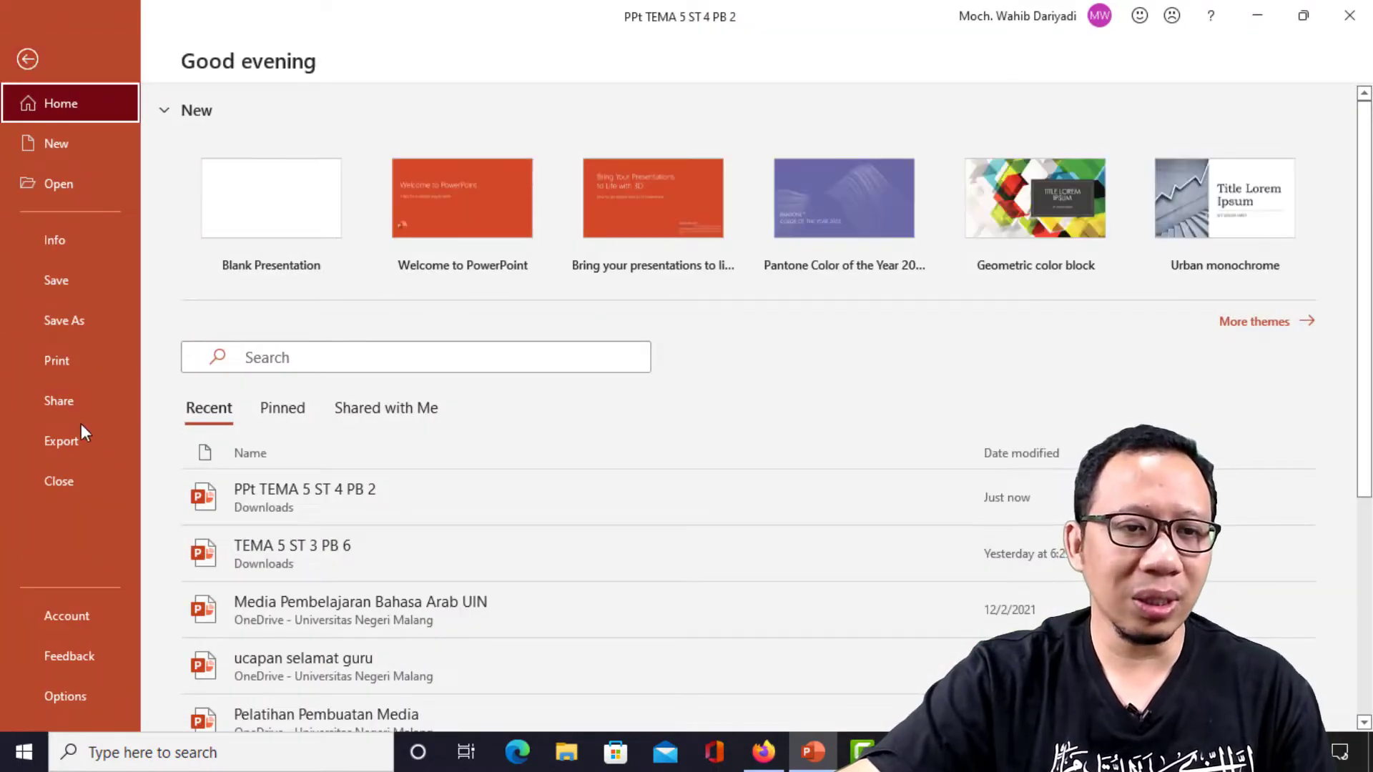
{"action": "left_click", "coordinate": [87, 439]}
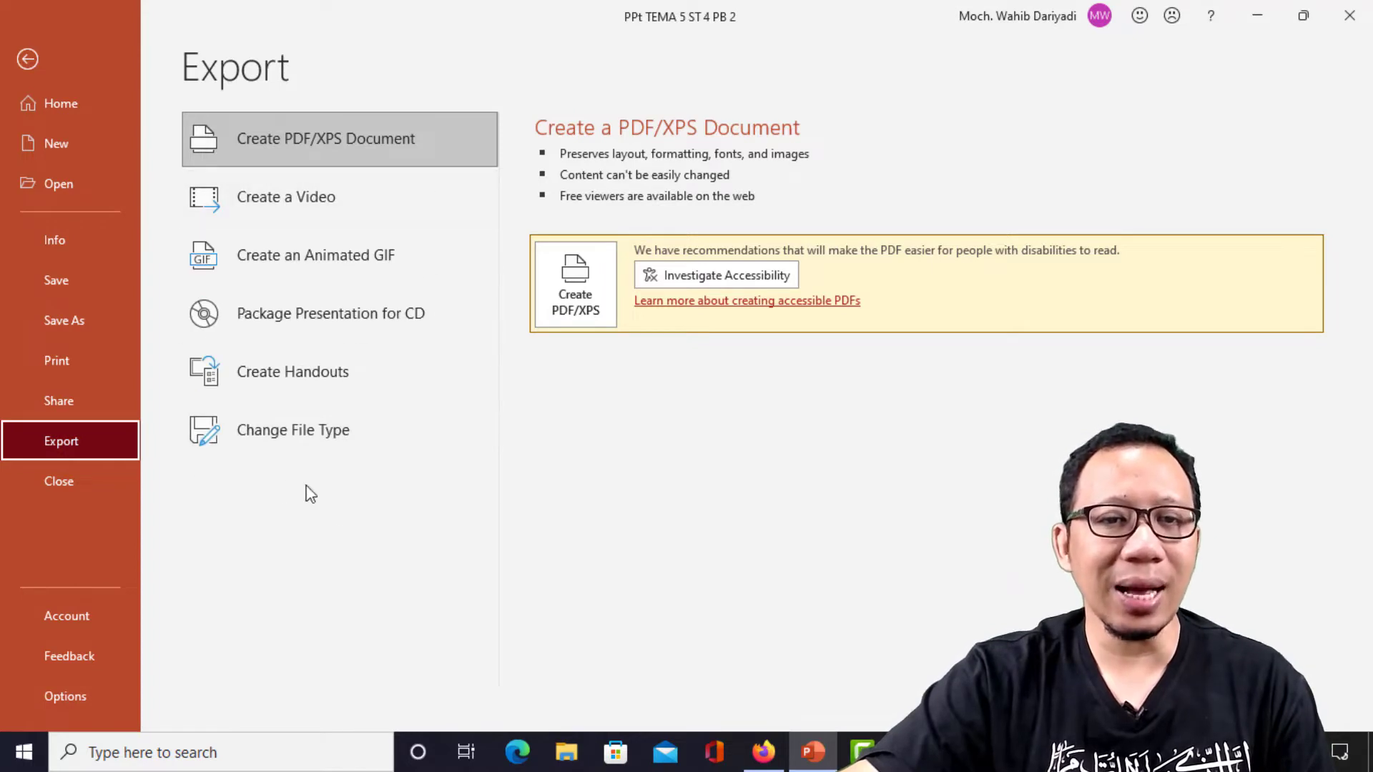
{"action": "left_click", "coordinate": [336, 384]}
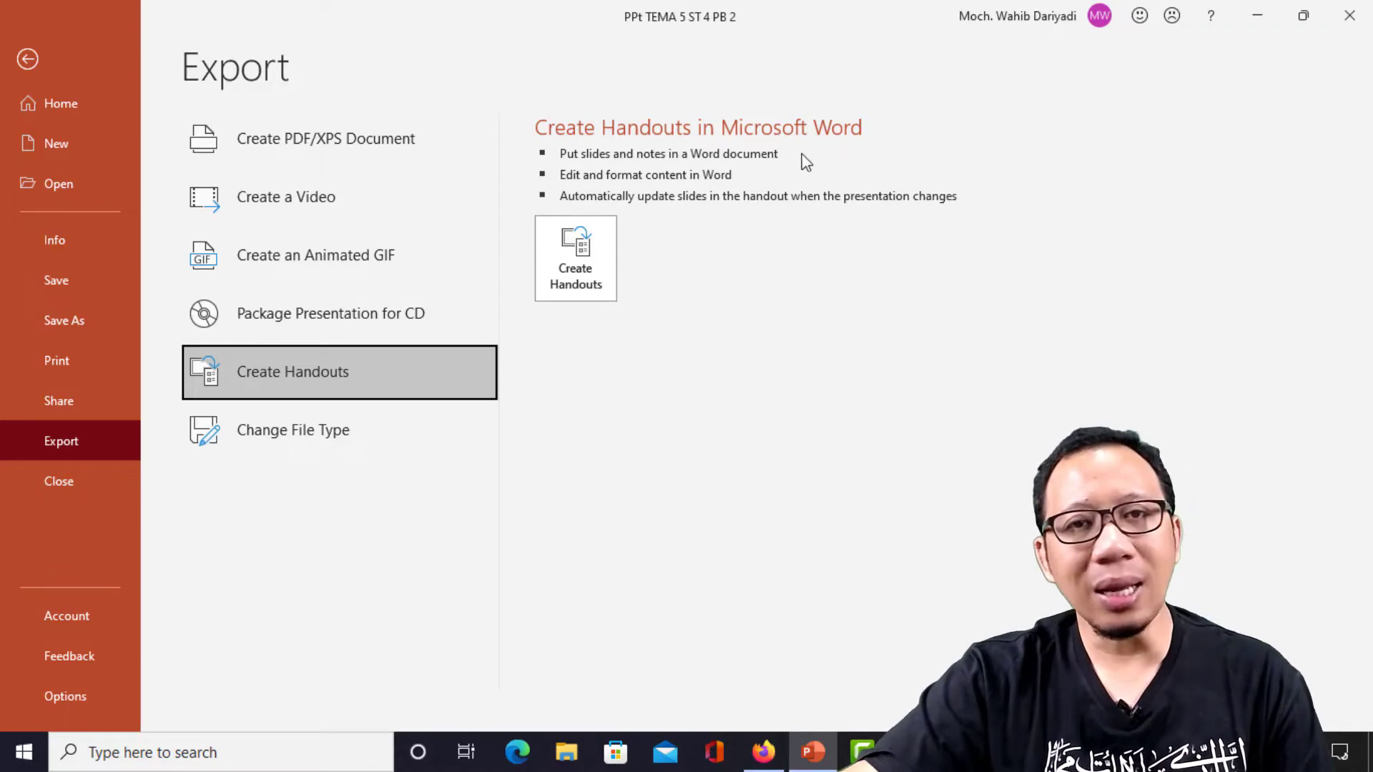
{"action": "left_click", "coordinate": [589, 263]}
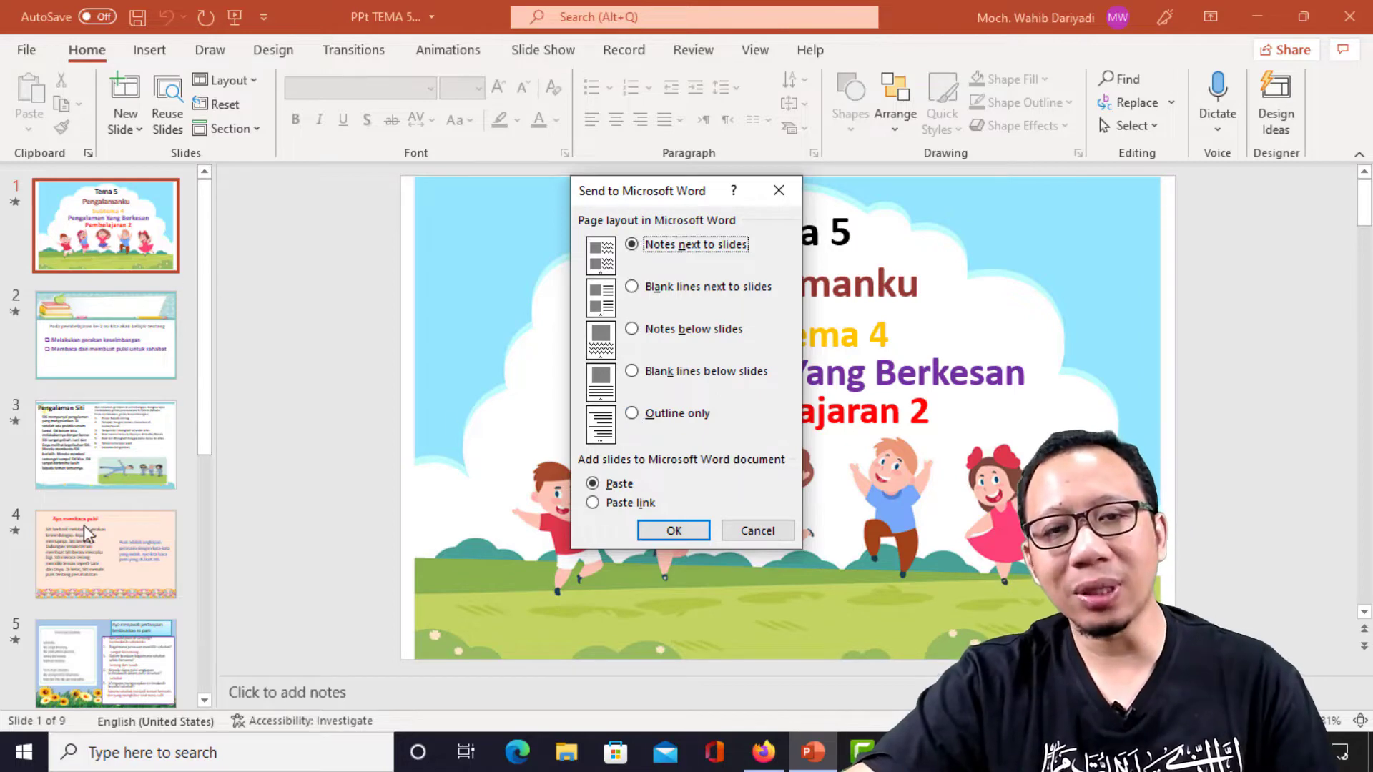
- Choose the Outline only layout and send it to a new Word document
{"action": "left_click", "coordinate": [632, 413]}
{"action": "left_click", "coordinate": [674, 530]}
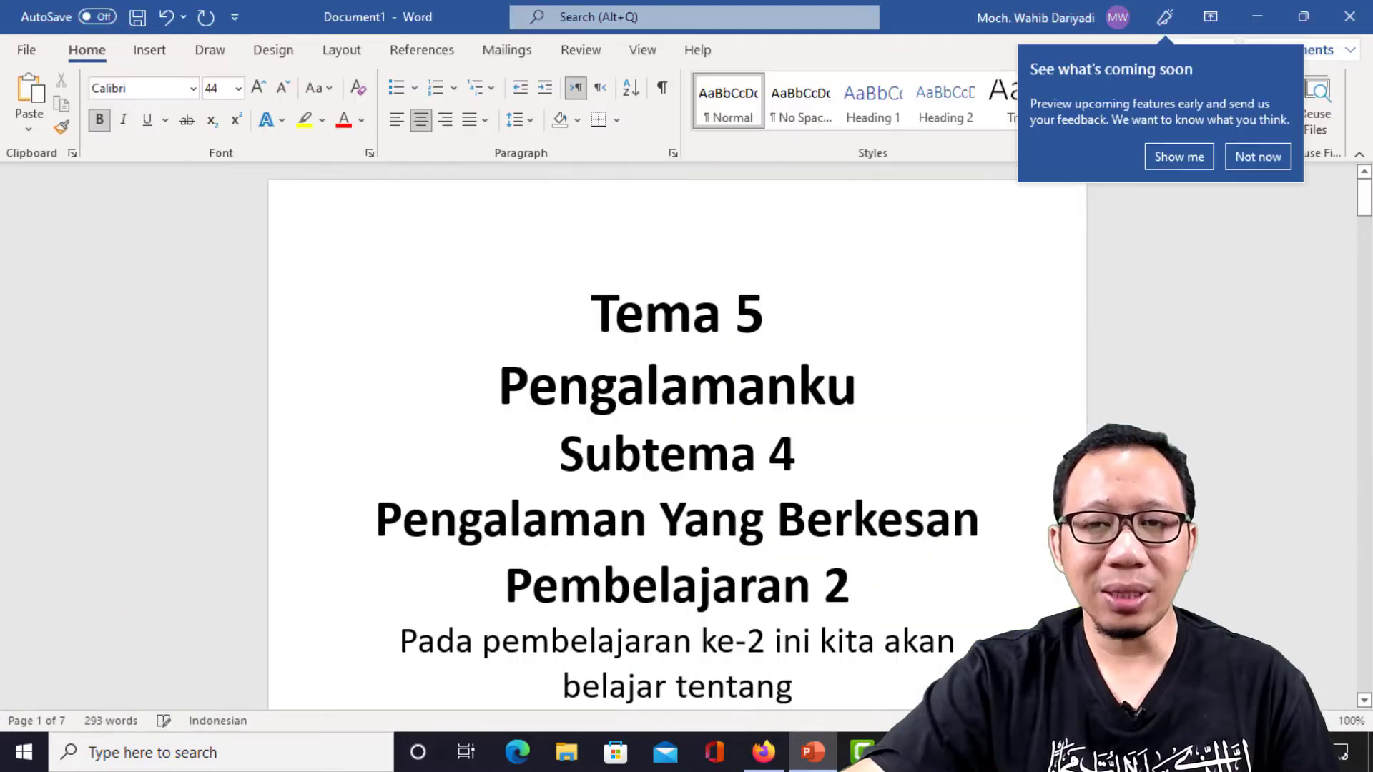
- Dismiss the features notice and scroll to the last page of the 7-page outline
{"action": "left_click", "coordinate": [1253, 156]}
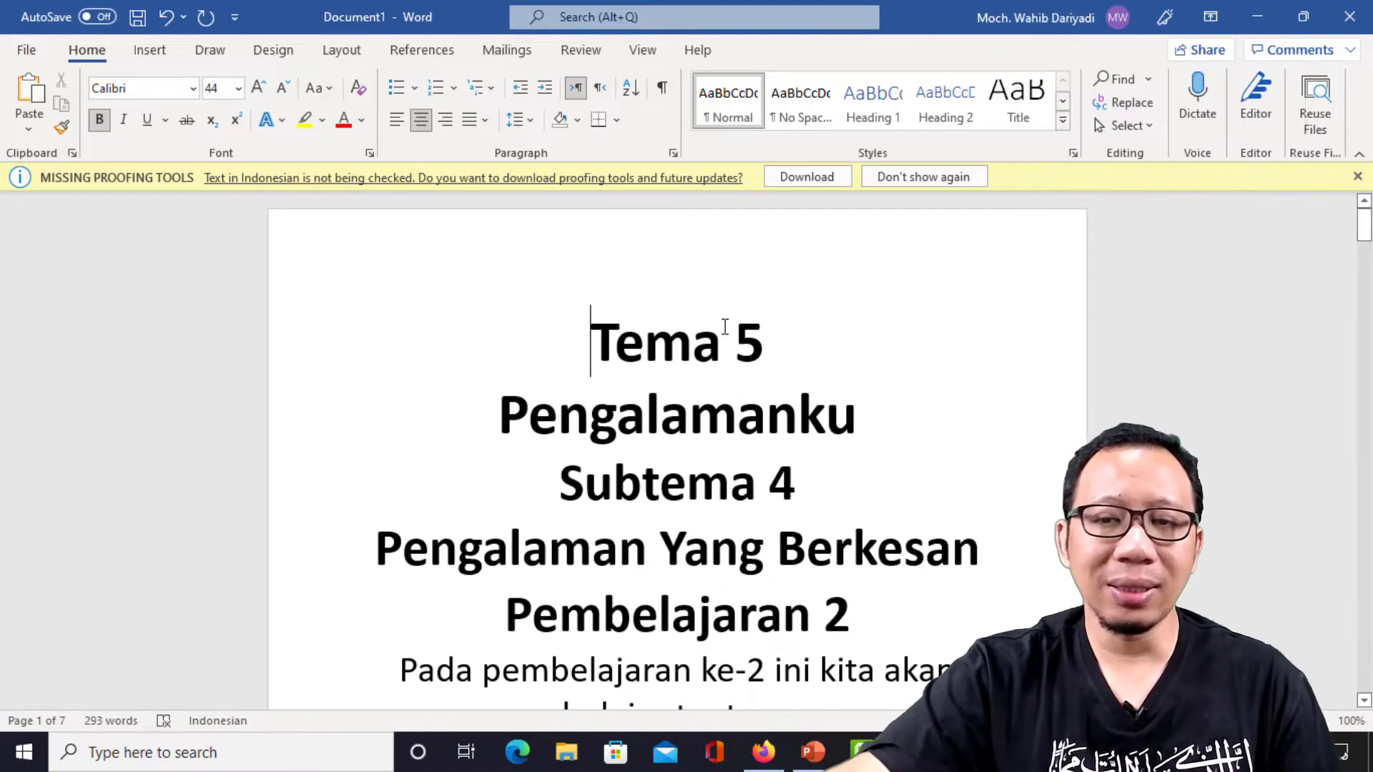
{"action": "scroll", "coordinate": [649, 392], "scroll_direction": "down", "scroll_amount": 3}
{"action": "scroll", "coordinate": [649, 392], "scroll_direction": "down", "scroll_amount": 10}
{"action": "scroll", "coordinate": [988, 429], "scroll_direction": "down", "scroll_amount": 10}
{"action": "scroll", "coordinate": [987, 429], "scroll_direction": "down", "scroll_amount": 10}
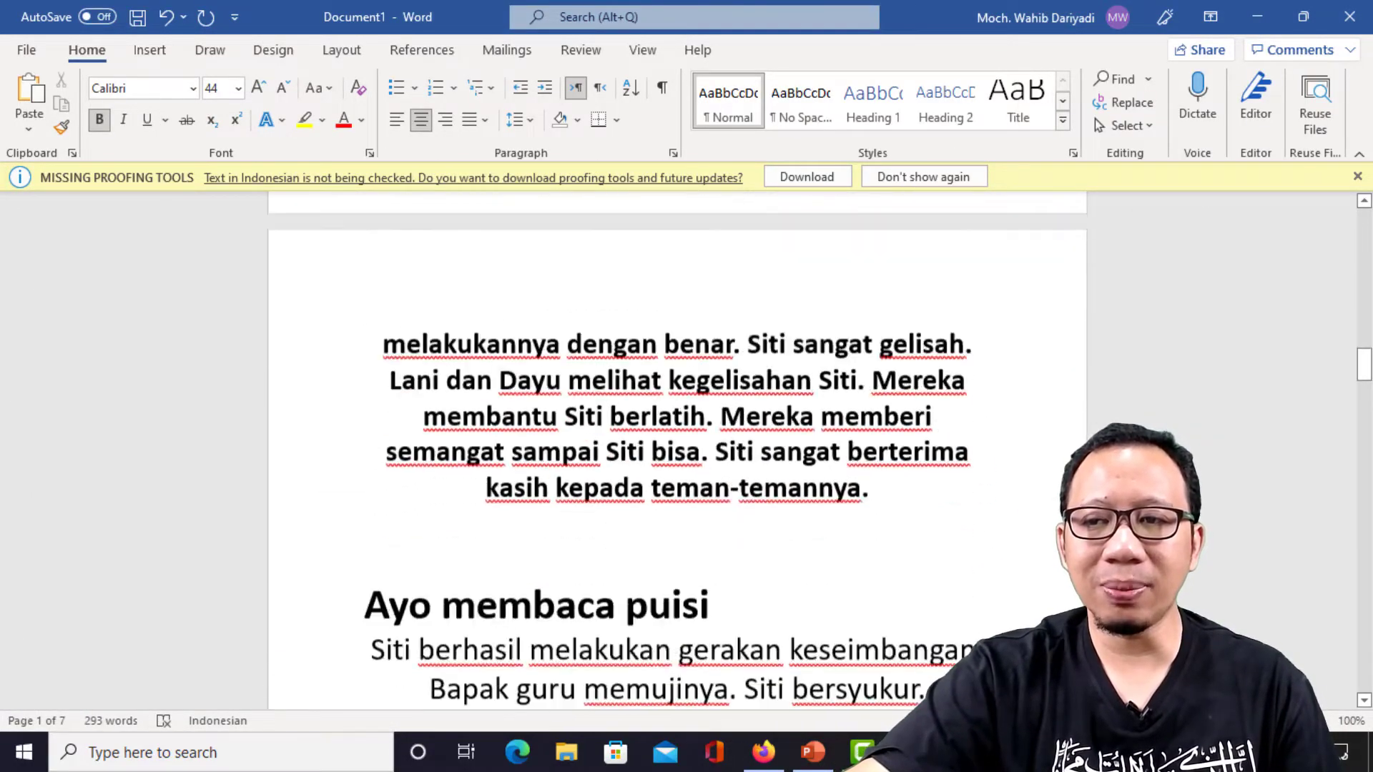
{"action": "left_click_drag", "start_coordinate": [1364, 343], "coordinate": [1363, 672]}
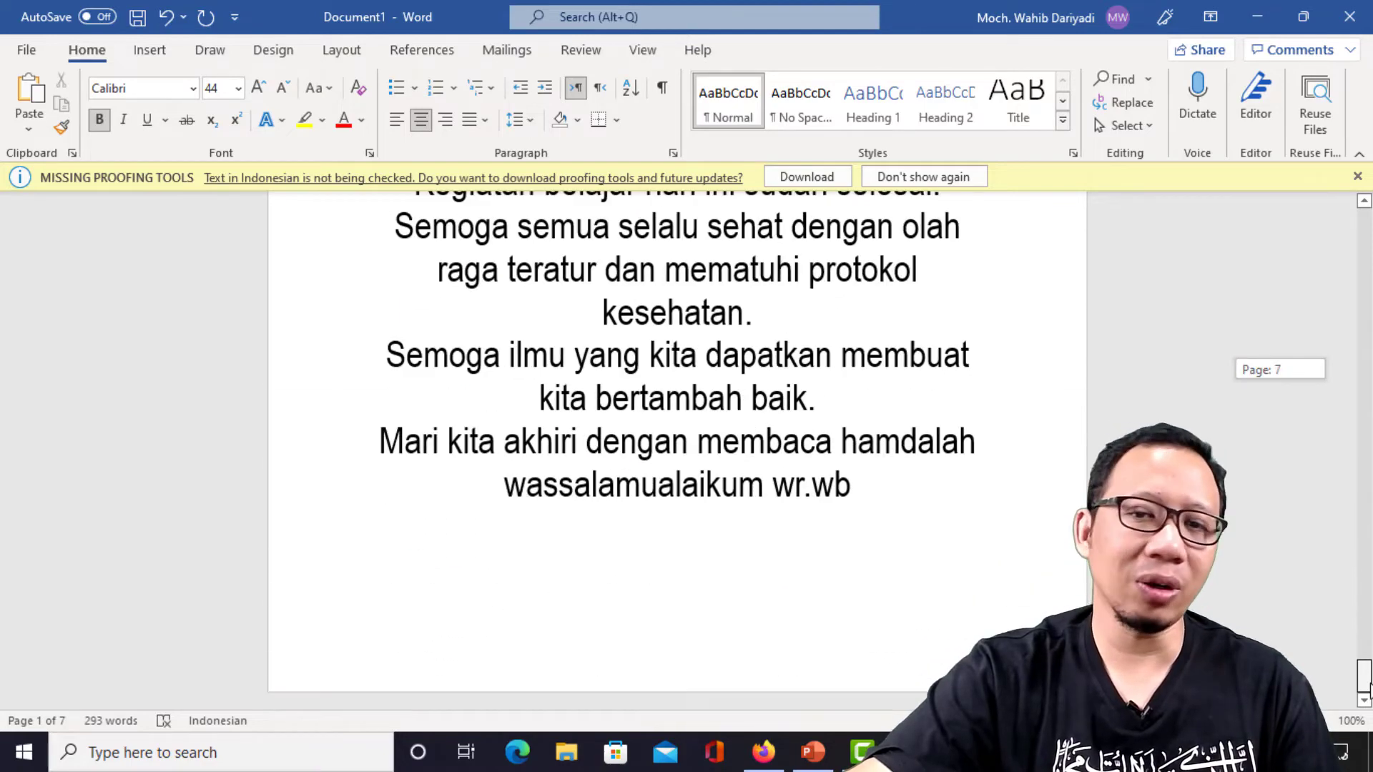
{"action": "left_click", "coordinate": [856, 447]}
- Select the whole outline and reset it to plain small 12-point text
{"action": "key", "text": "ctrl+a"}
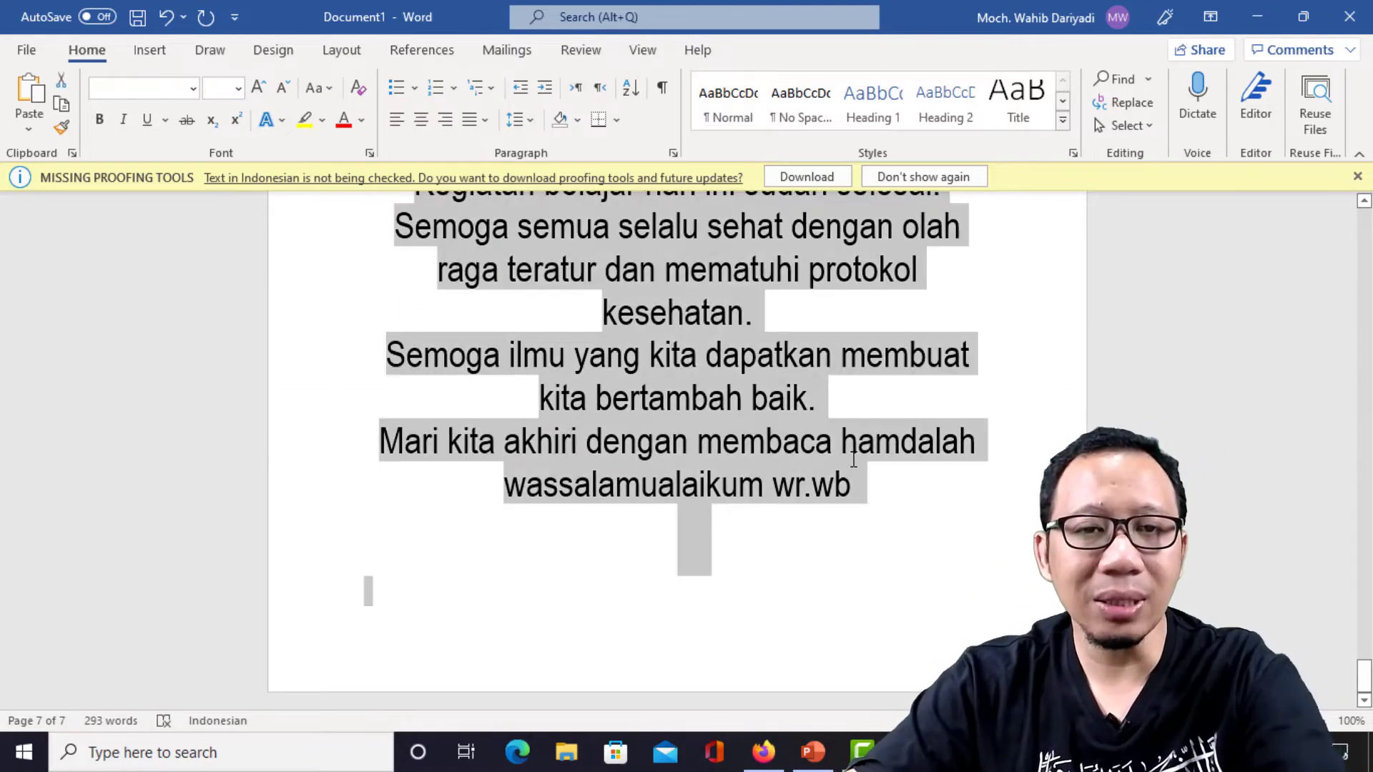
{"action": "left_click", "coordinate": [239, 88]}
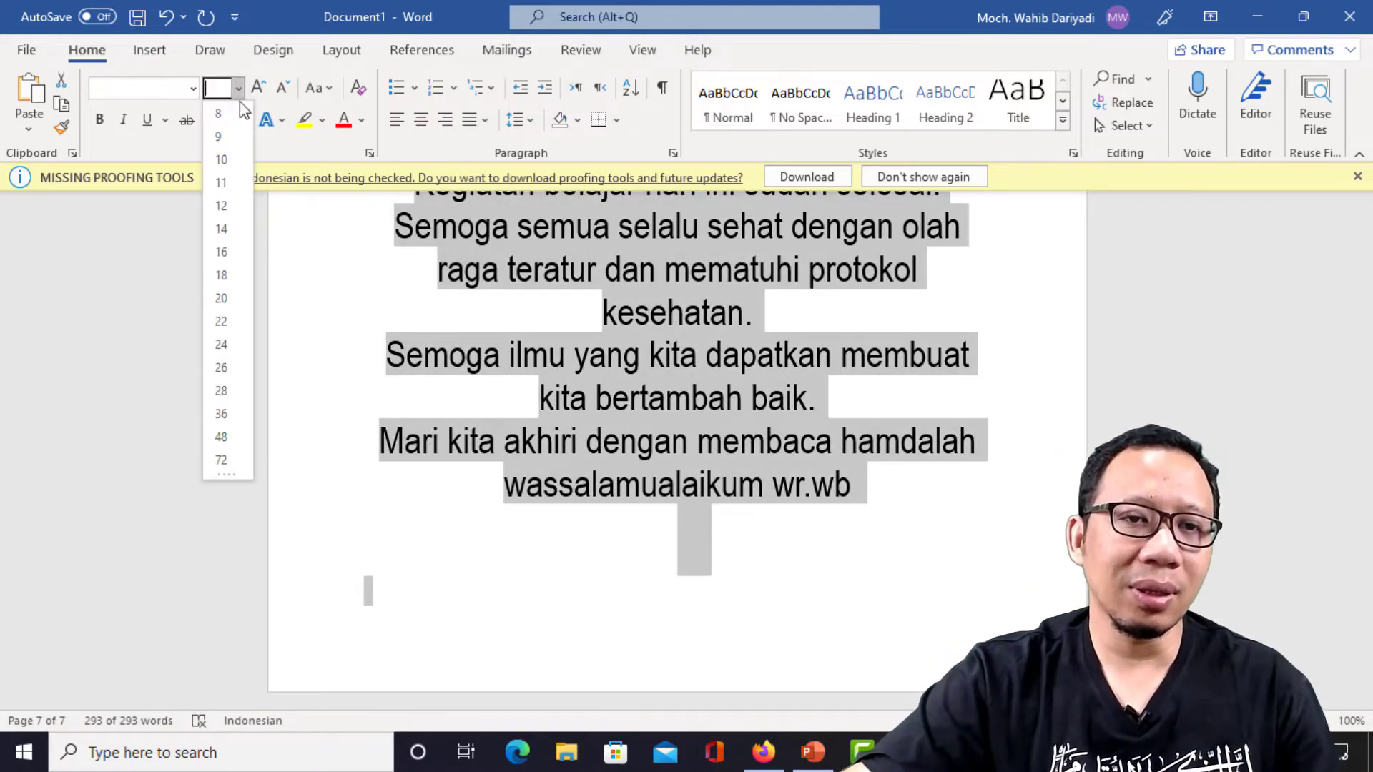
{"action": "left_click", "coordinate": [227, 203]}
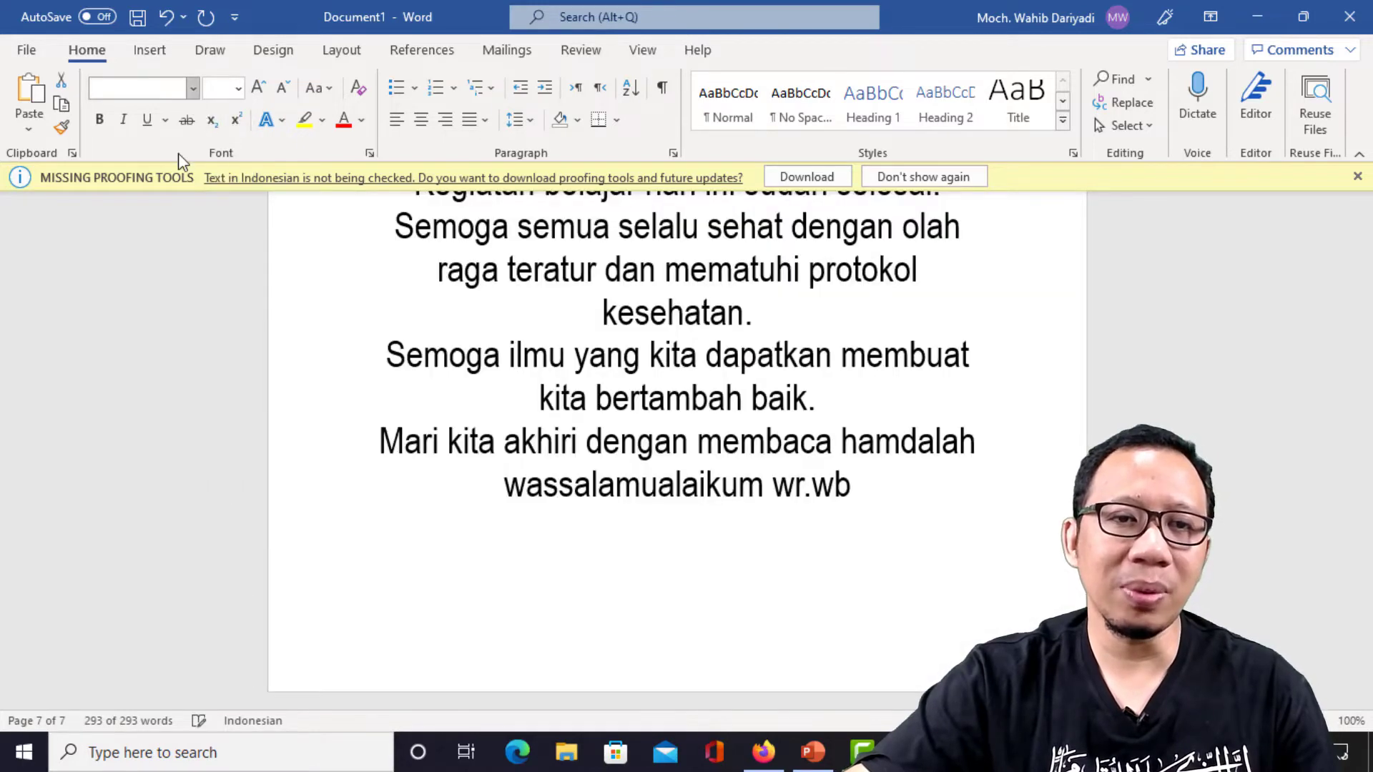
{"action": "left_click", "coordinate": [193, 88]}
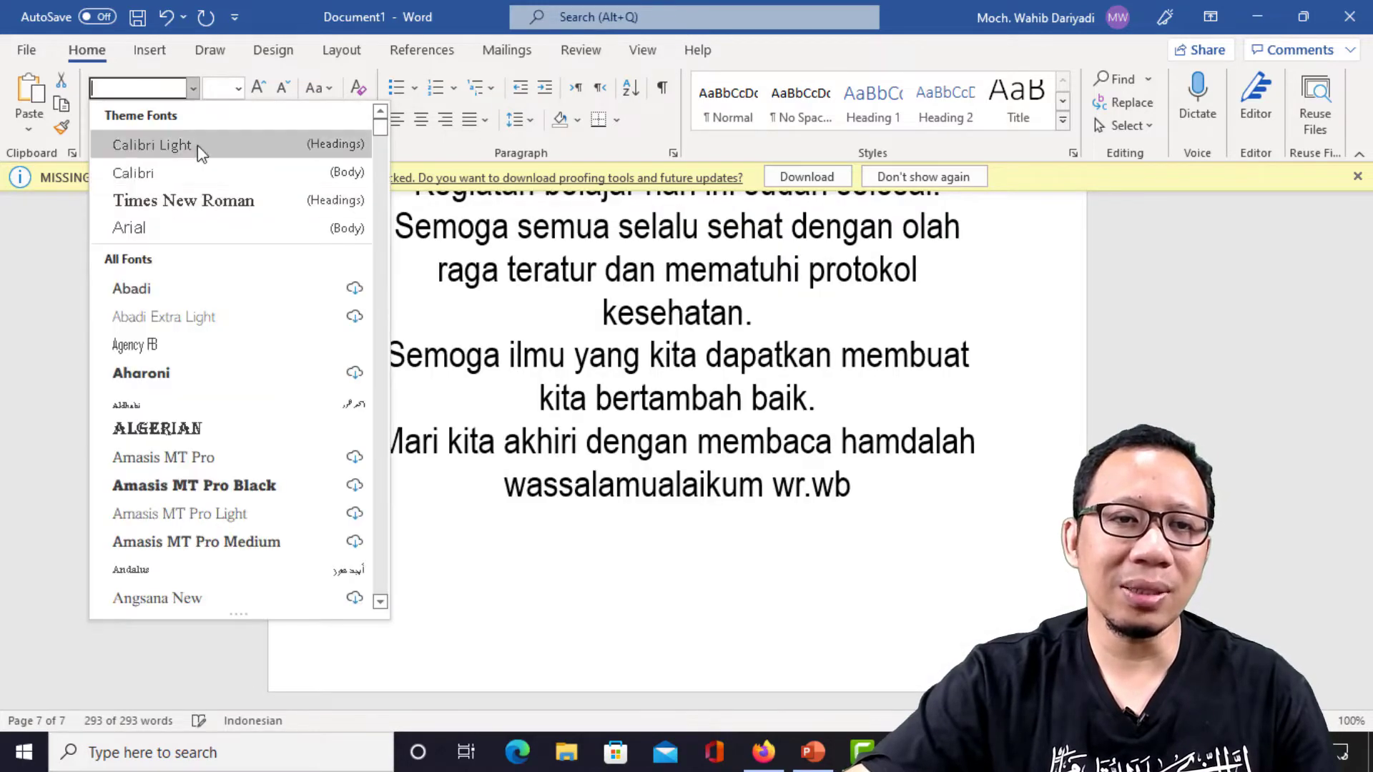
{"action": "left_click", "coordinate": [178, 179]}
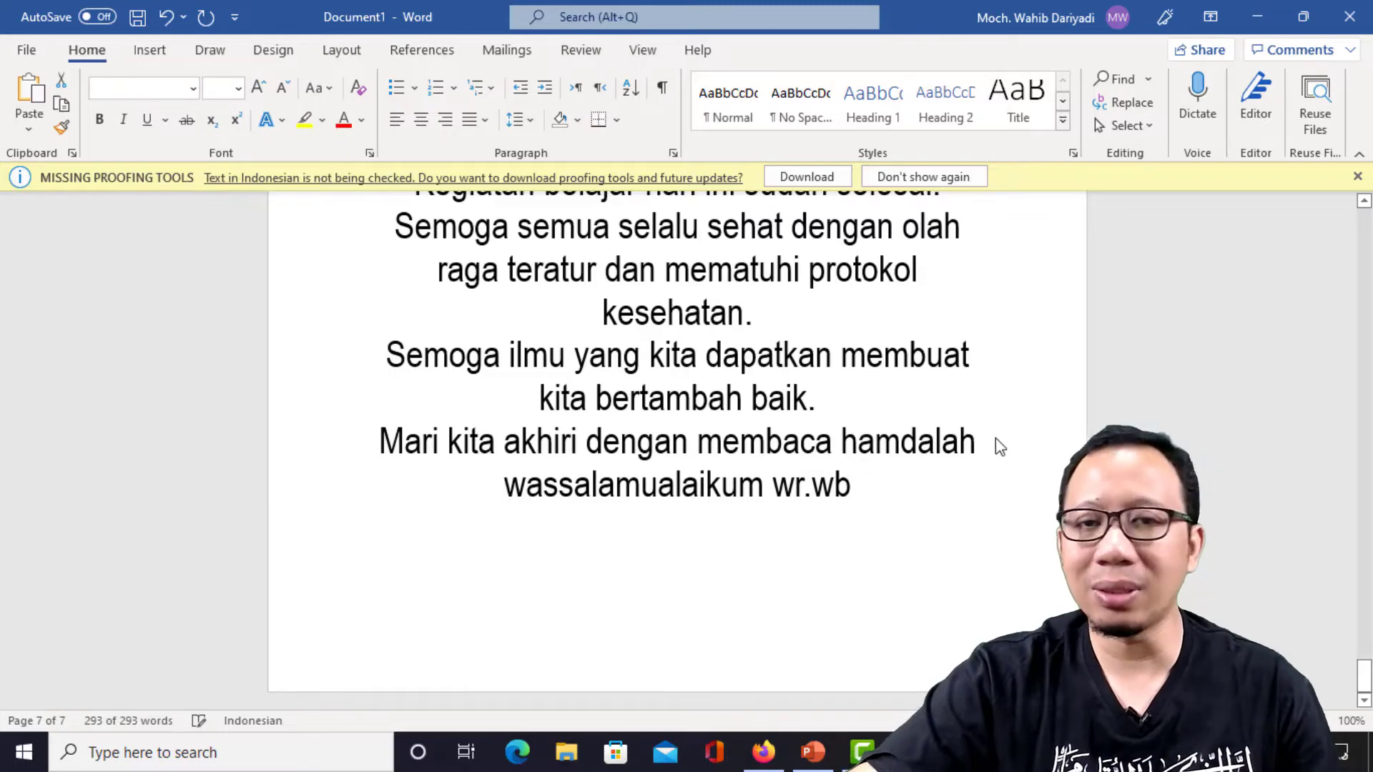
{"action": "key", "text": "ctrl+z"}
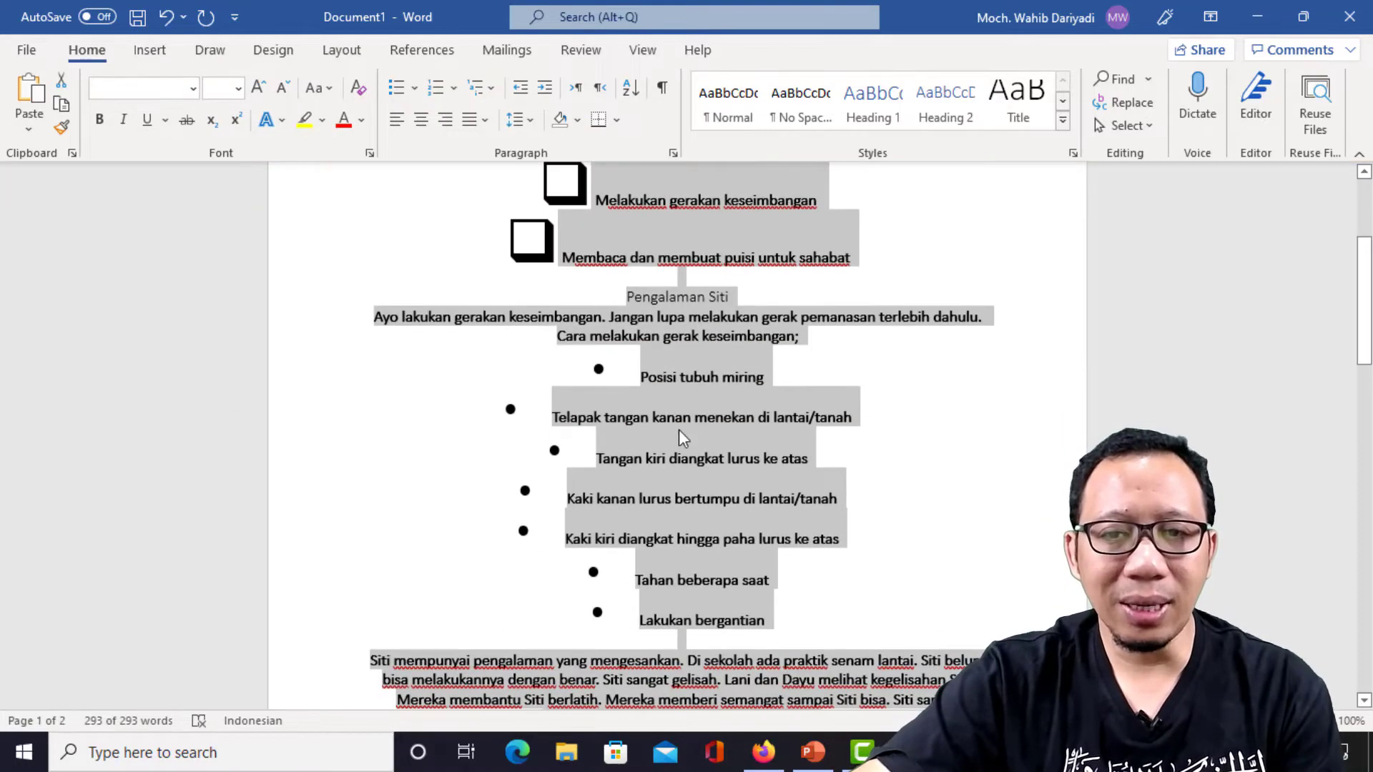
- Review the now two-page outline and return to the PowerPoint deck
{"action": "scroll", "coordinate": [682, 429], "scroll_direction": "down", "scroll_amount": 5}
{"action": "left_click", "coordinate": [924, 498]}
{"action": "scroll", "coordinate": [924, 498], "scroll_direction": "down", "scroll_amount": 10}
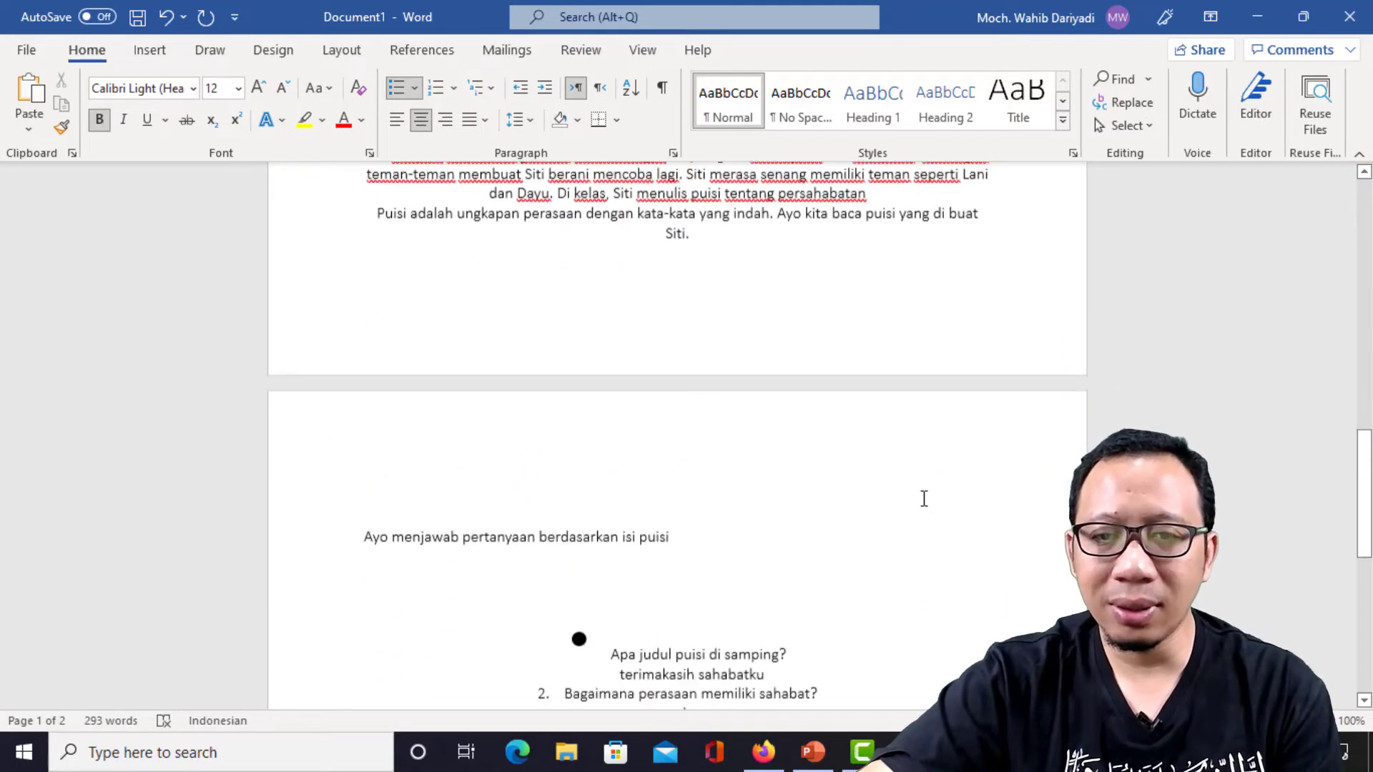
{"action": "scroll", "coordinate": [923, 498], "scroll_direction": "down", "scroll_amount": 10}
{"action": "scroll", "coordinate": [636, 387], "scroll_direction": "up", "scroll_amount": 5}
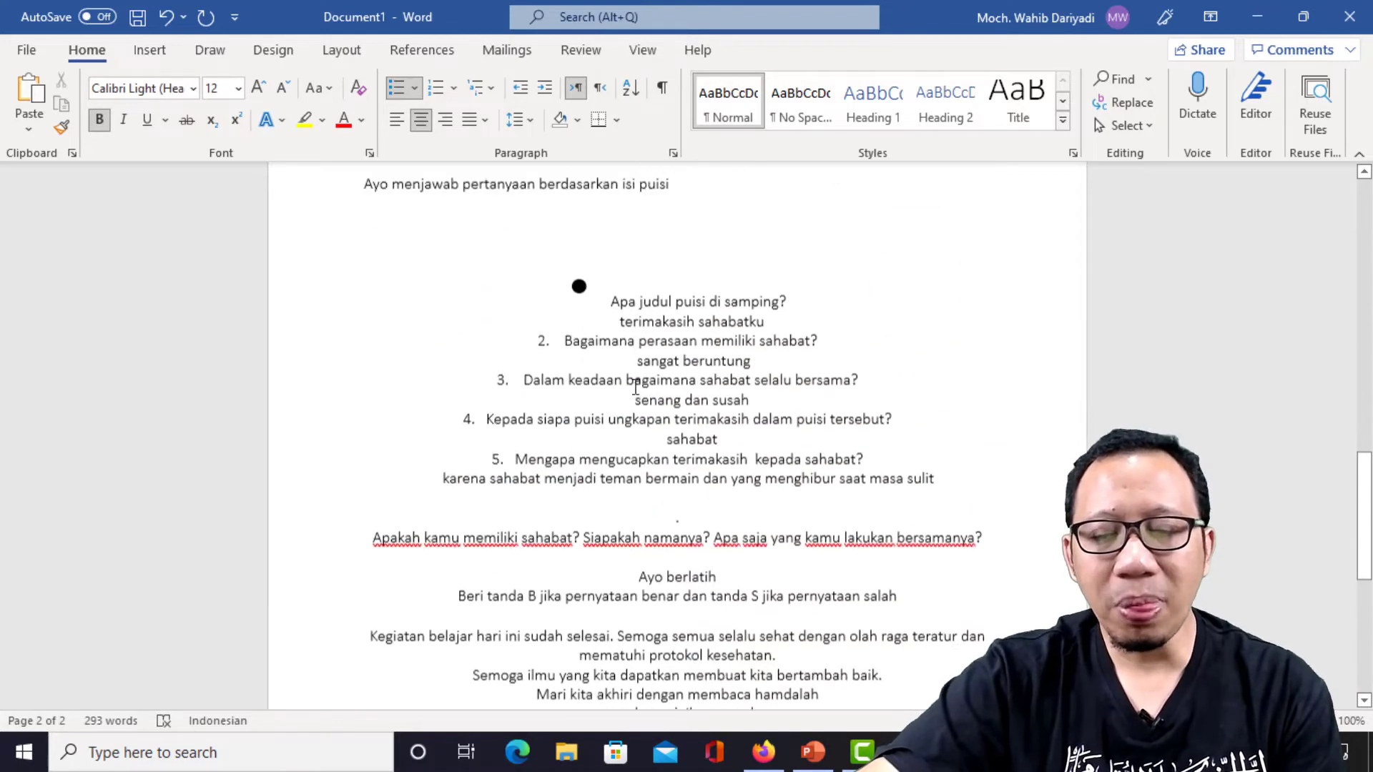
{"action": "scroll", "coordinate": [636, 386], "scroll_direction": "up", "scroll_amount": 2}
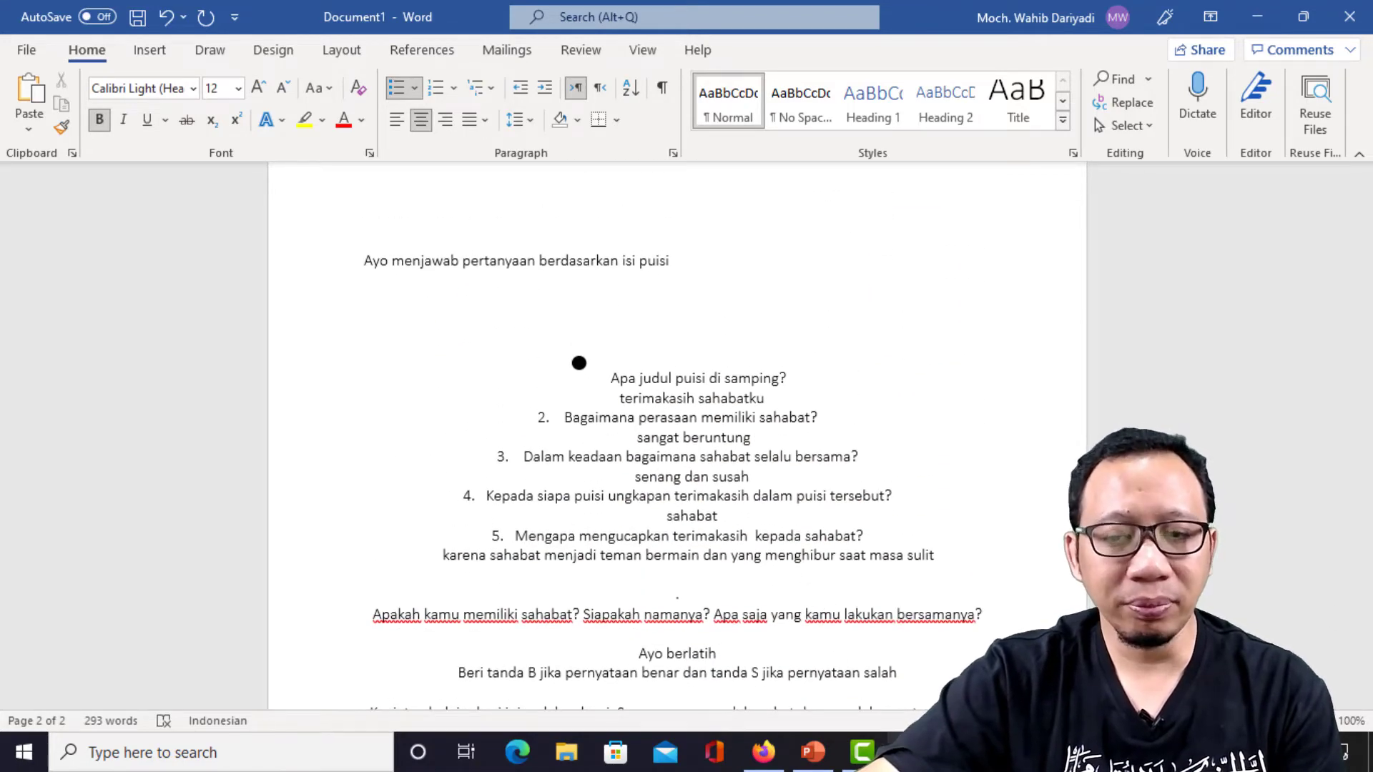
{"action": "left_click", "coordinate": [813, 752]}
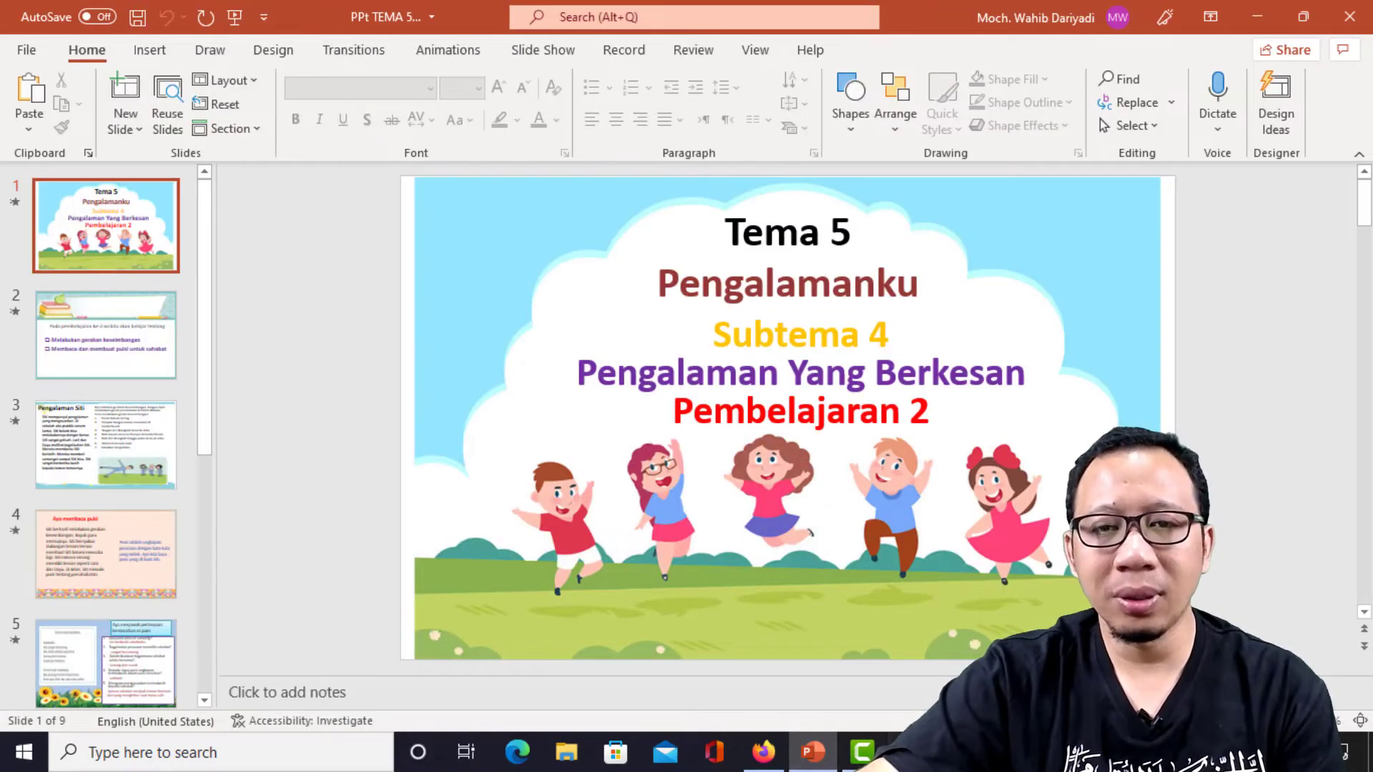
- Export the slides to Word as a handout with Notes next to slides
{"action": "left_click", "coordinate": [27, 51]}
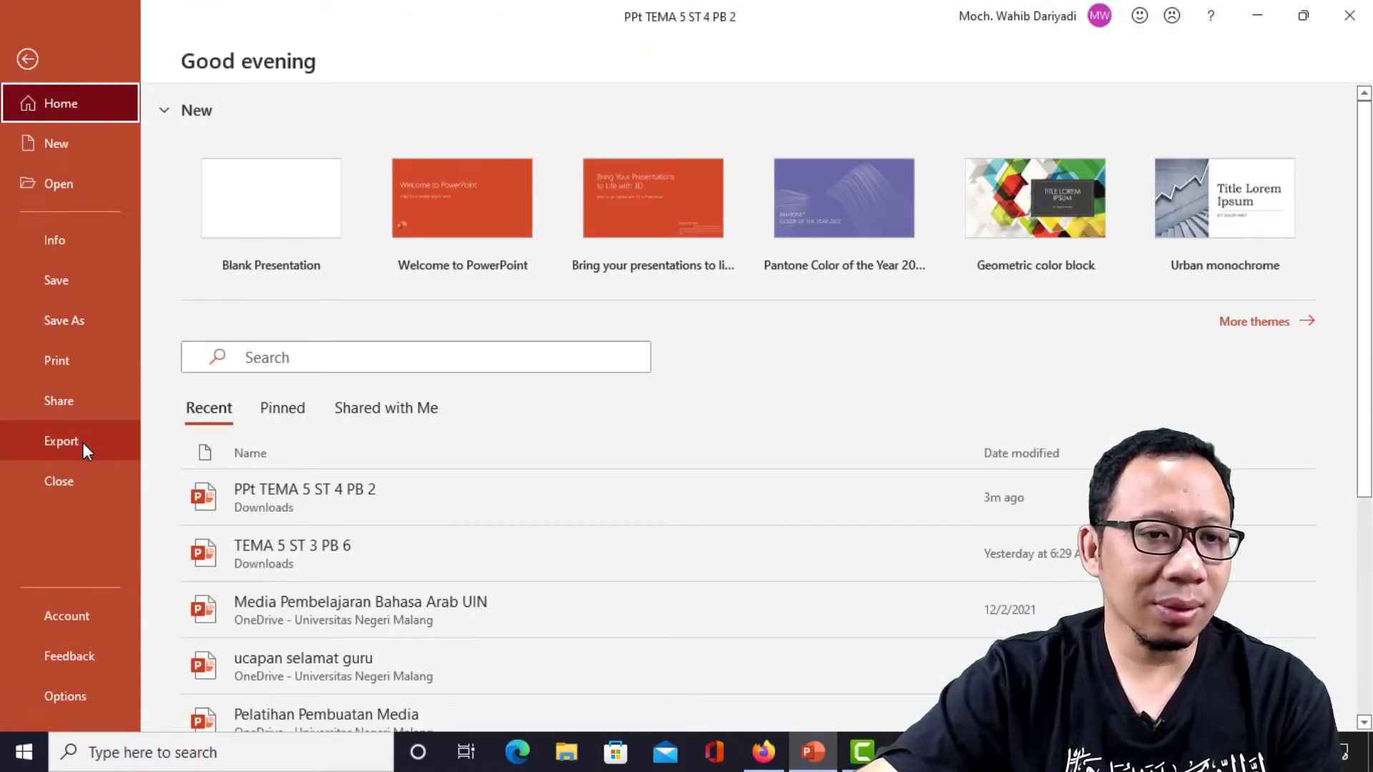
{"action": "left_click", "coordinate": [83, 446]}
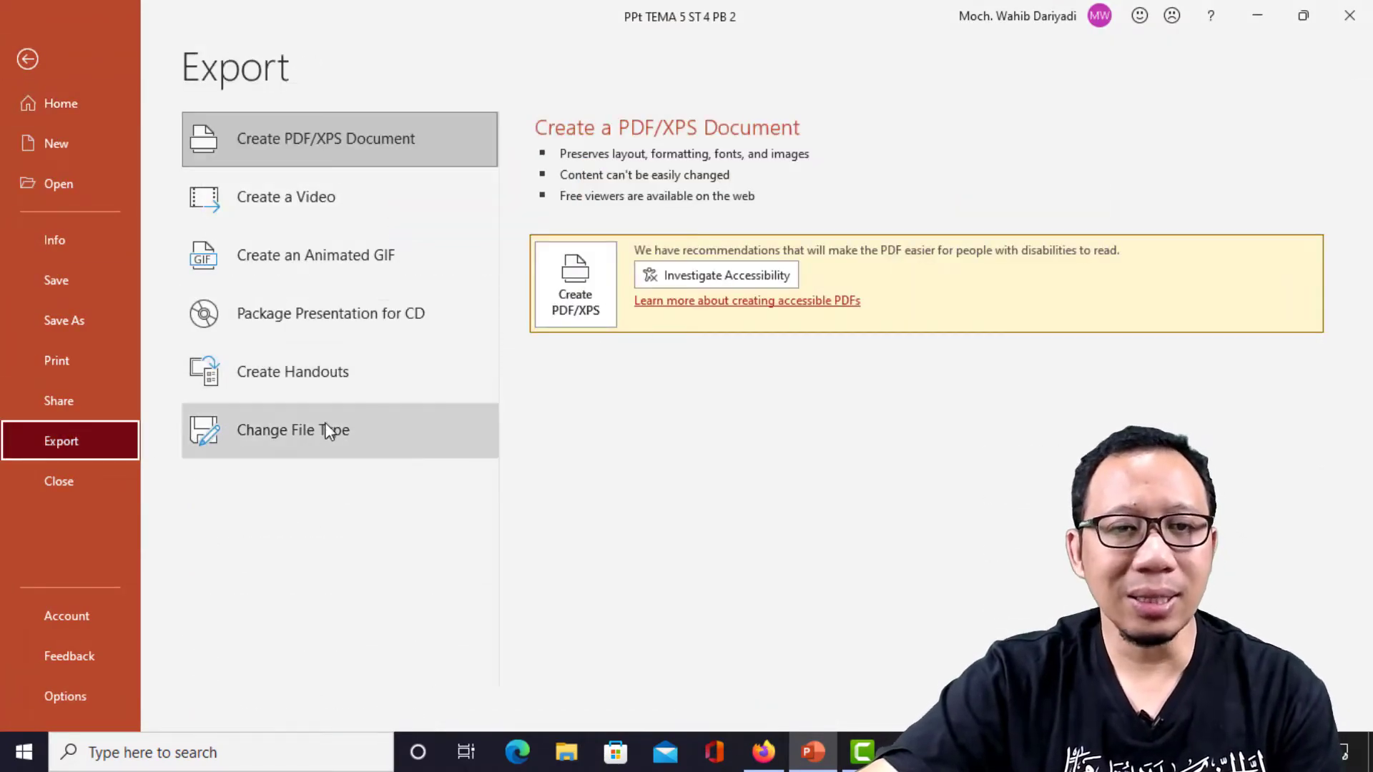
{"action": "left_click", "coordinate": [337, 390]}
{"action": "left_click", "coordinate": [577, 265]}
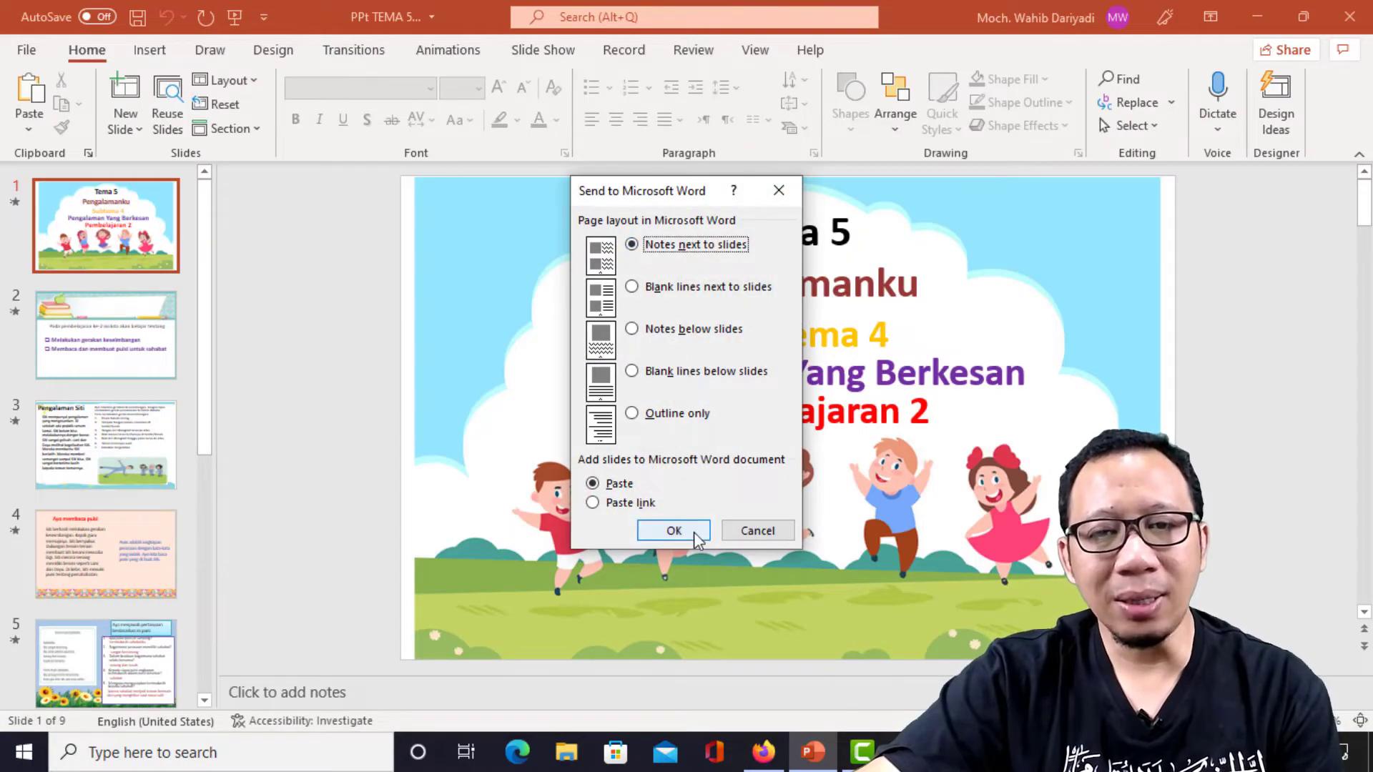
{"action": "left_click", "coordinate": [673, 531]}
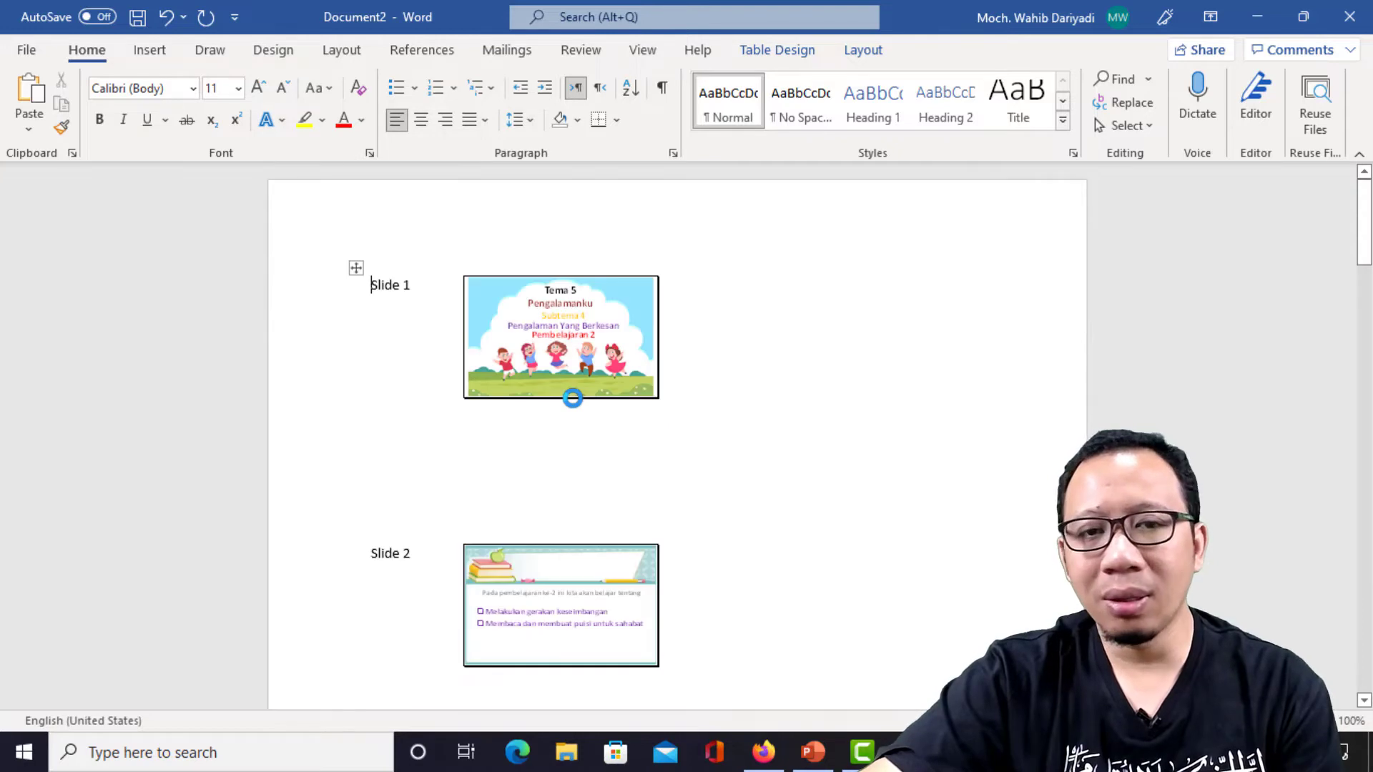
- Scroll through Document2 to check the labelled thumbnails for Slides 1 to 9
{"action": "scroll", "coordinate": [457, 376], "scroll_direction": "down", "scroll_amount": 5}
{"action": "scroll", "coordinate": [451, 377], "scroll_direction": "down", "scroll_amount": 5}
{"action": "scroll", "coordinate": [450, 377], "scroll_direction": "down", "scroll_amount": 5}
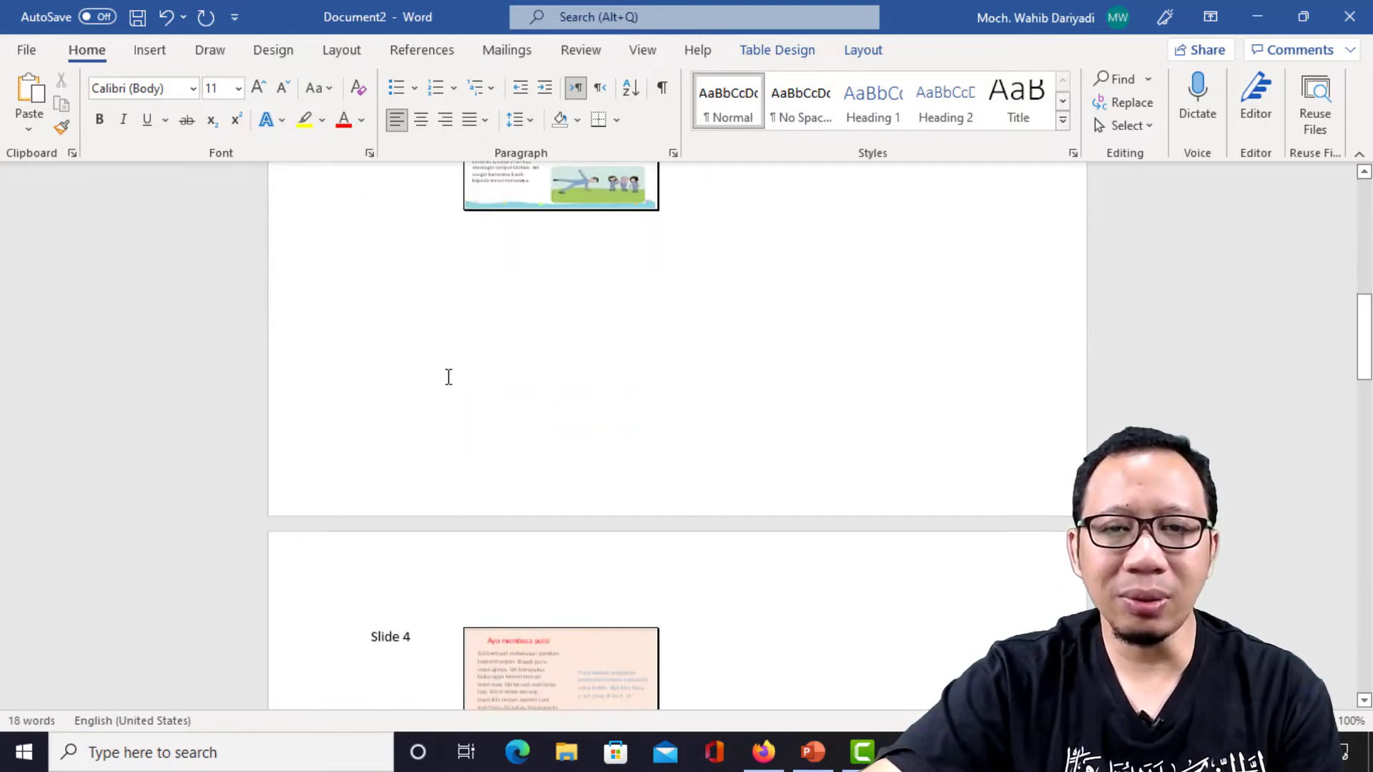
{"action": "scroll", "coordinate": [443, 379], "scroll_direction": "down", "scroll_amount": 1}
{"action": "scroll", "coordinate": [443, 380], "scroll_direction": "up", "scroll_amount": 5}
{"action": "scroll", "coordinate": [439, 377], "scroll_direction": "up", "scroll_amount": 5}
{"action": "scroll", "coordinate": [438, 377], "scroll_direction": "up", "scroll_amount": 2}
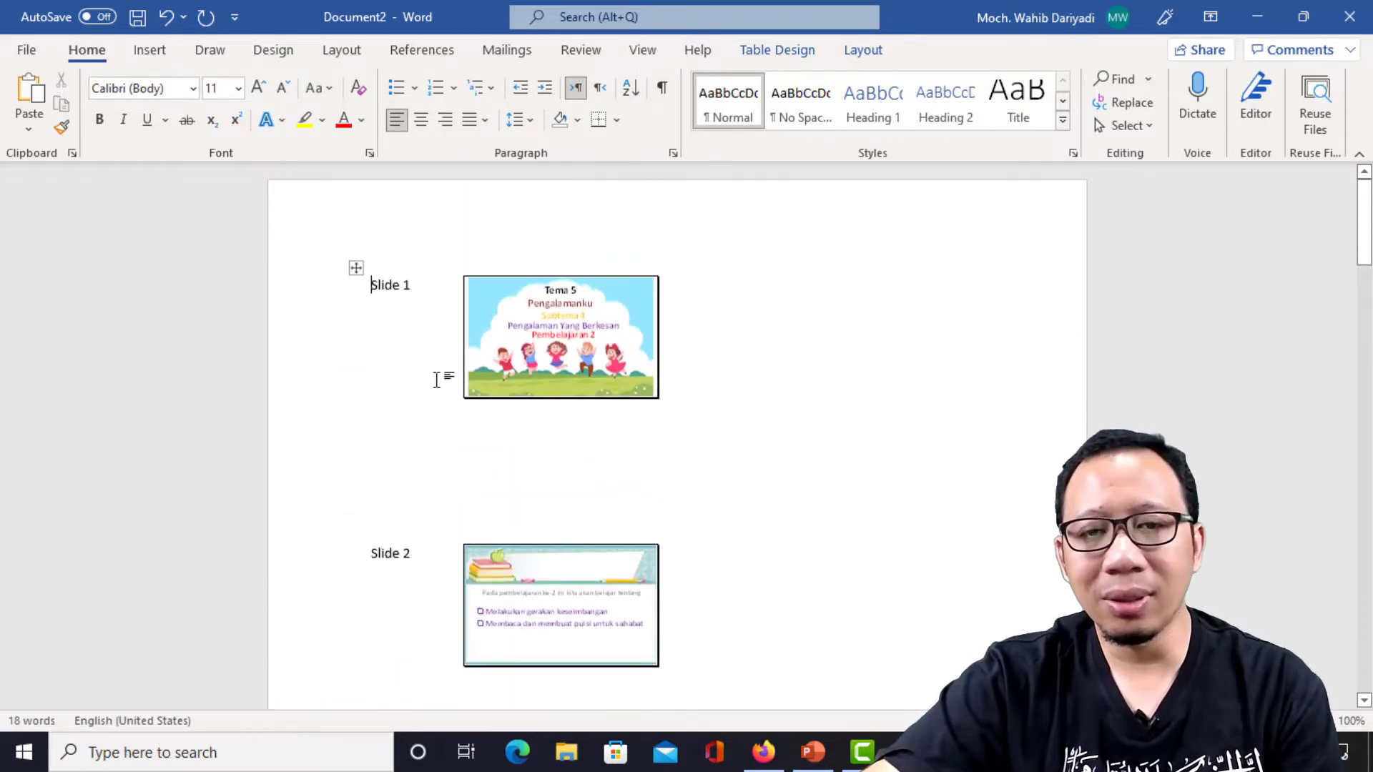
{"action": "scroll", "coordinate": [436, 380], "scroll_direction": "down", "scroll_amount": 2}
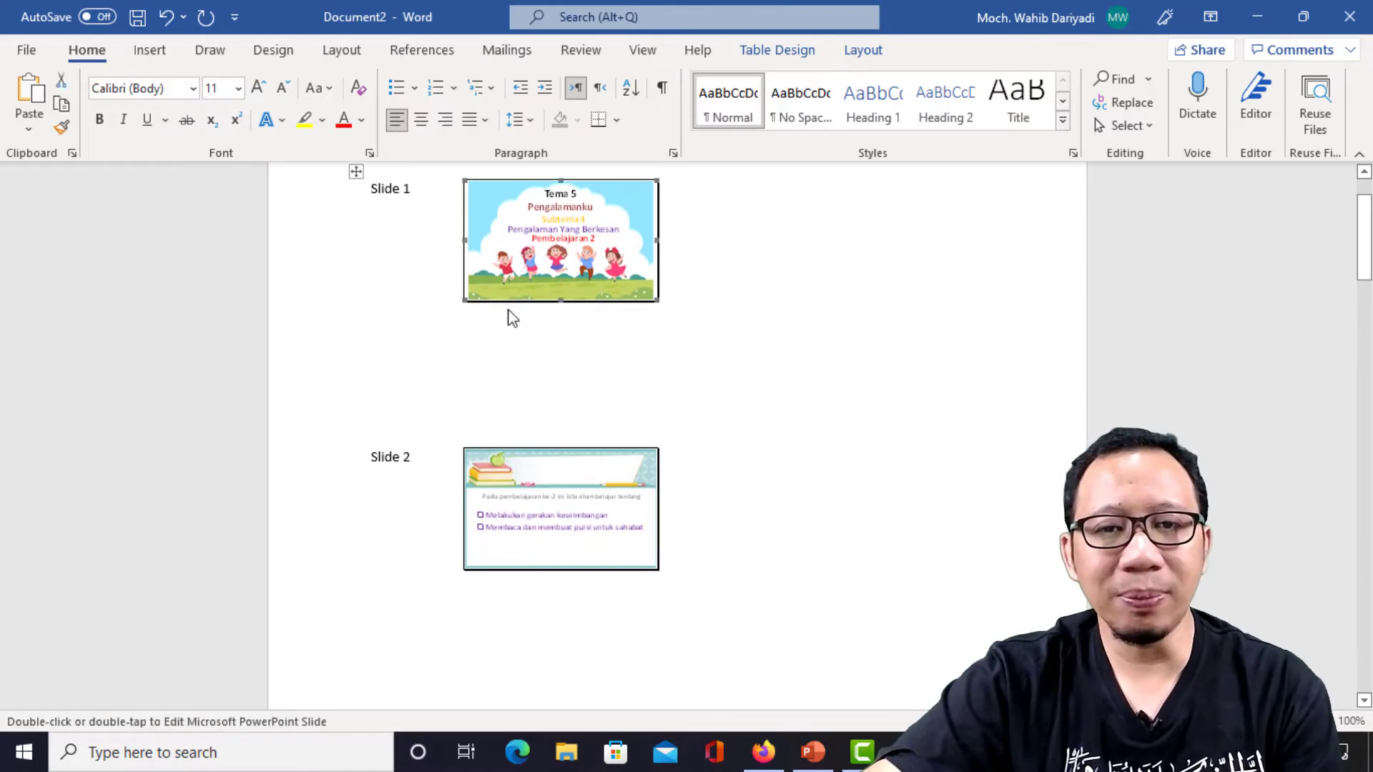
{"action": "scroll", "coordinate": [551, 422], "scroll_direction": "down", "scroll_amount": 5}
{"action": "scroll", "coordinate": [628, 414], "scroll_direction": "down", "scroll_amount": 7}
{"action": "scroll", "coordinate": [629, 414], "scroll_direction": "down", "scroll_amount": 9}
{"action": "scroll", "coordinate": [1293, 491], "scroll_direction": "down", "scroll_amount": 6}
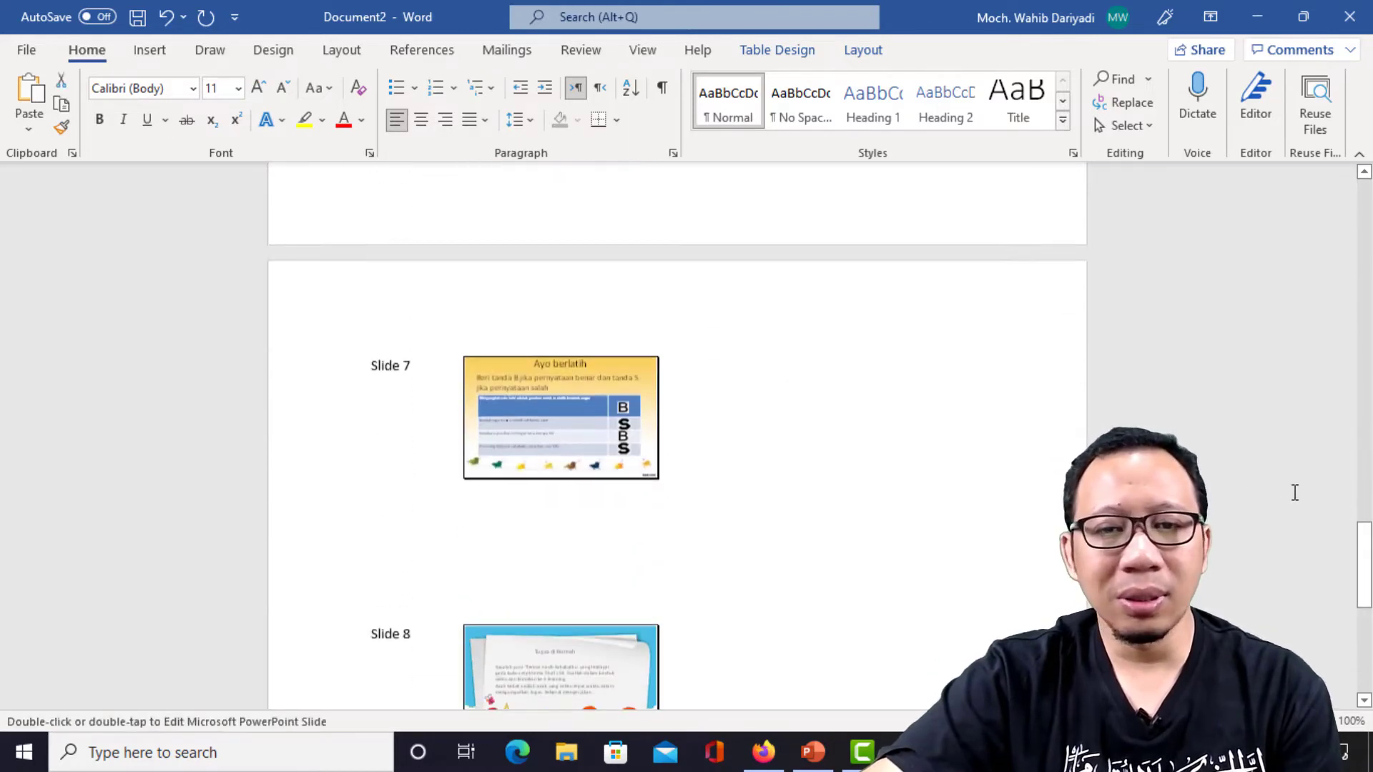
{"action": "scroll", "coordinate": [215, 383], "scroll_direction": "down", "scroll_amount": 8}
{"action": "scroll", "coordinate": [417, 282], "scroll_direction": "up", "scroll_amount": 3}
{"action": "scroll", "coordinate": [457, 312], "scroll_direction": "up", "scroll_amount": 2}
{"action": "scroll", "coordinate": [455, 311], "scroll_direction": "up", "scroll_amount": 4}
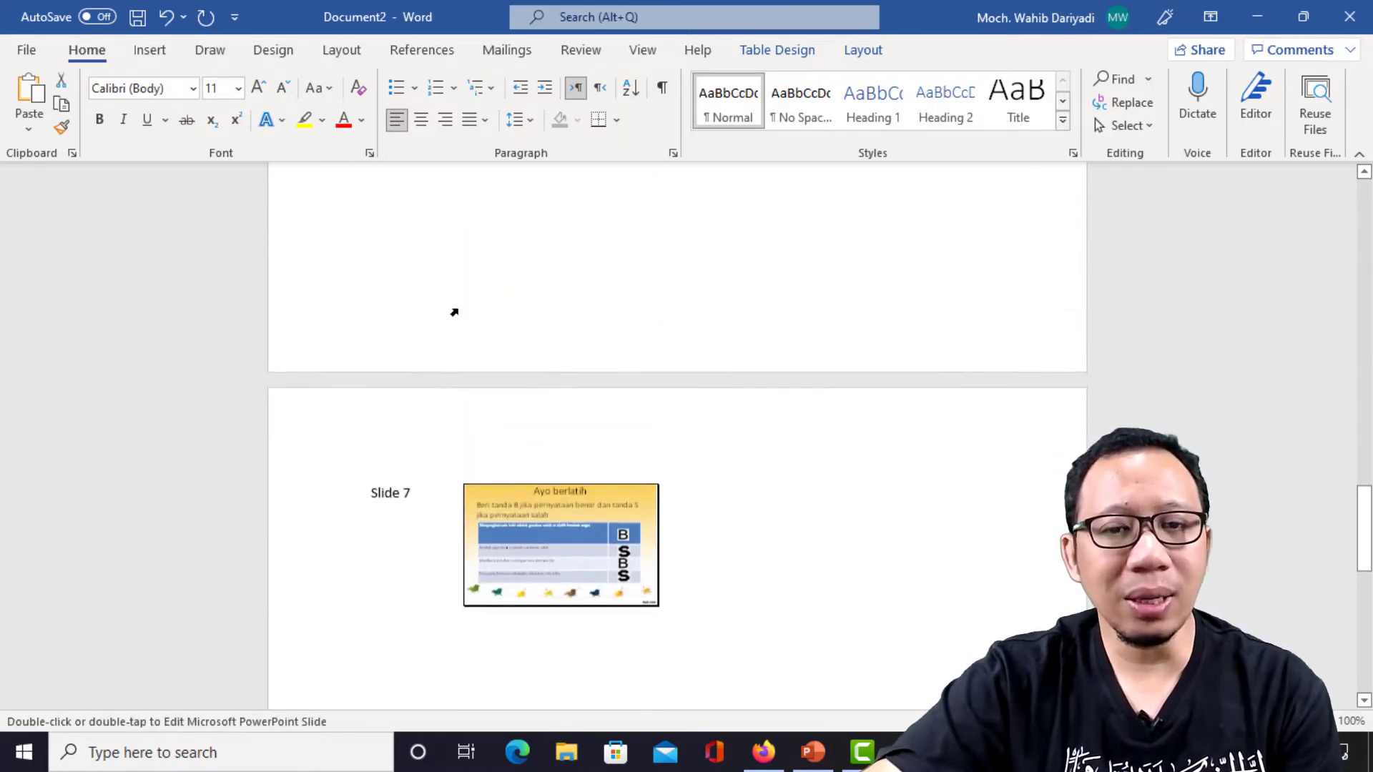
{"action": "scroll", "coordinate": [508, 250], "scroll_direction": "down", "scroll_amount": 2}
{"action": "scroll", "coordinate": [564, 193], "scroll_direction": "down", "scroll_amount": 1}
{"action": "scroll", "coordinate": [570, 542], "scroll_direction": "down", "scroll_amount": 4}
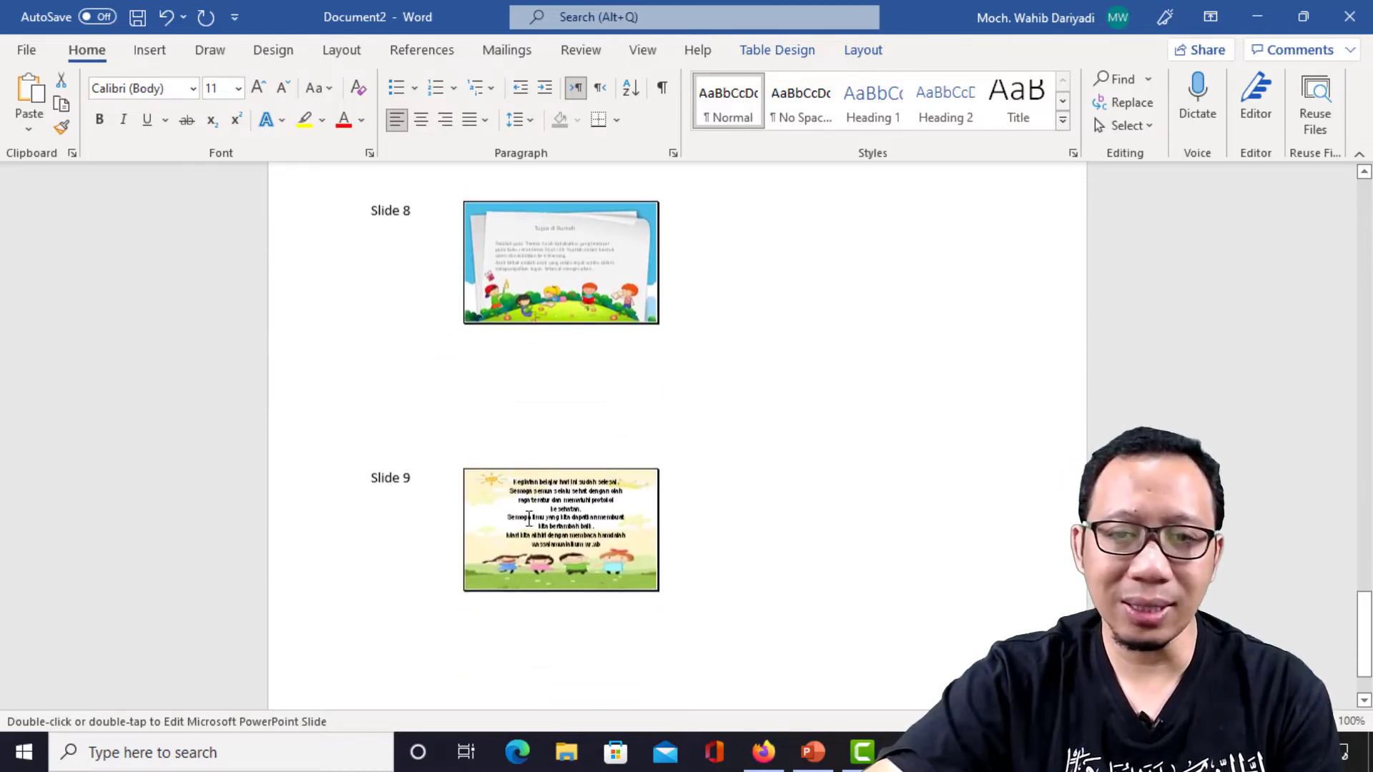
{"action": "scroll", "coordinate": [521, 521], "scroll_direction": "down", "scroll_amount": 3}
{"action": "scroll", "coordinate": [977, 506], "scroll_direction": "up", "scroll_amount": 1}
{"action": "scroll", "coordinate": [886, 524], "scroll_direction": "up", "scroll_amount": 5}
{"action": "scroll", "coordinate": [886, 524], "scroll_direction": "up", "scroll_amount": 3}
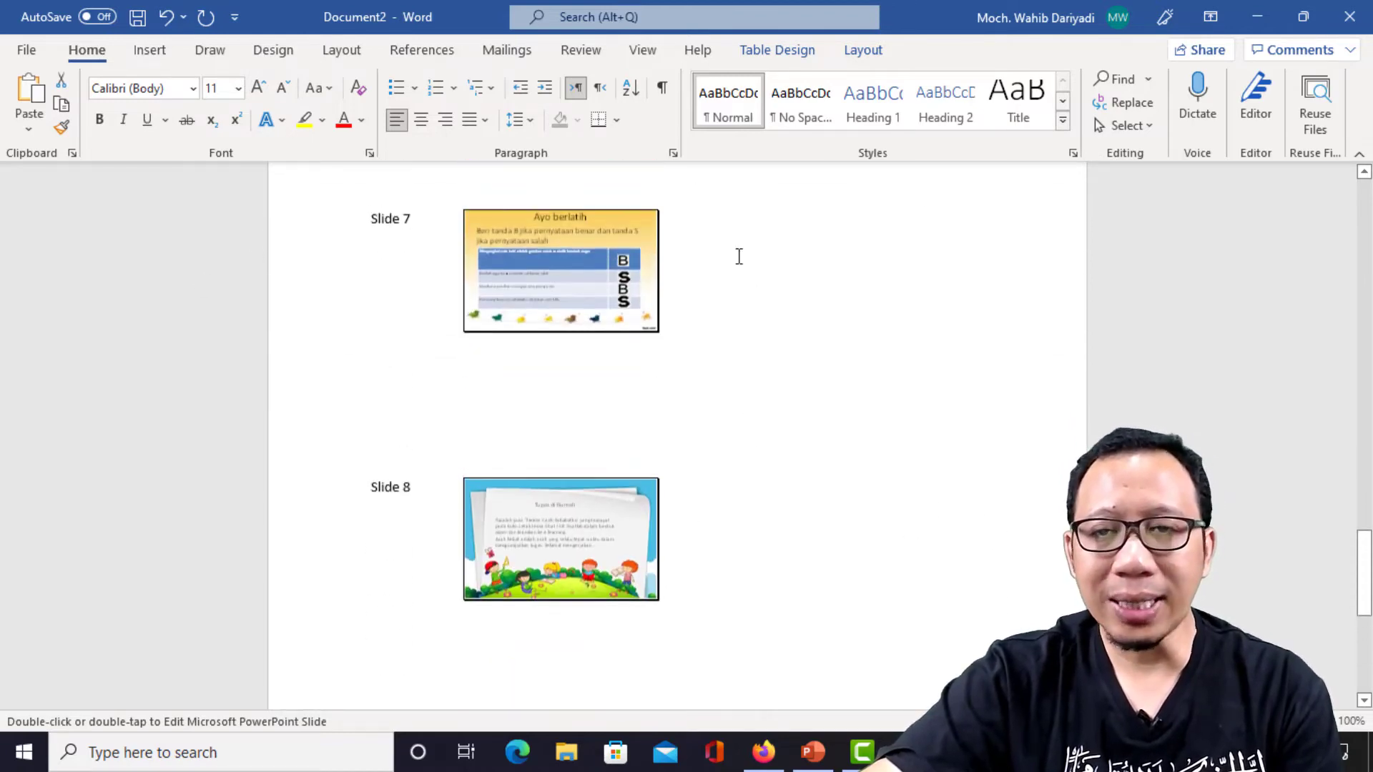
- Minimize Word and export the slides again using Blank lines next to slides
{"action": "left_click", "coordinate": [1256, 15]}
{"action": "left_click", "coordinate": [45, 50]}
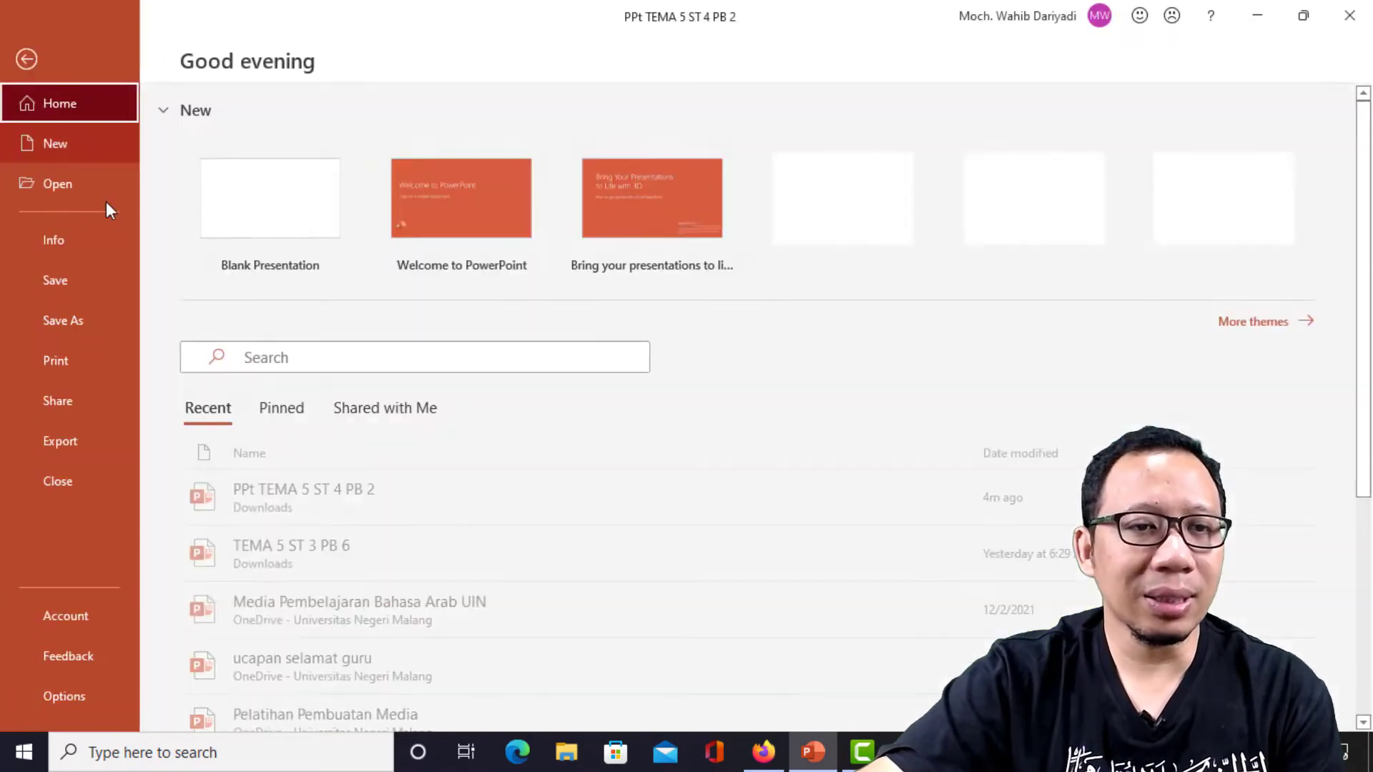
{"action": "left_click", "coordinate": [72, 440]}
{"action": "key", "text": "Escape"}
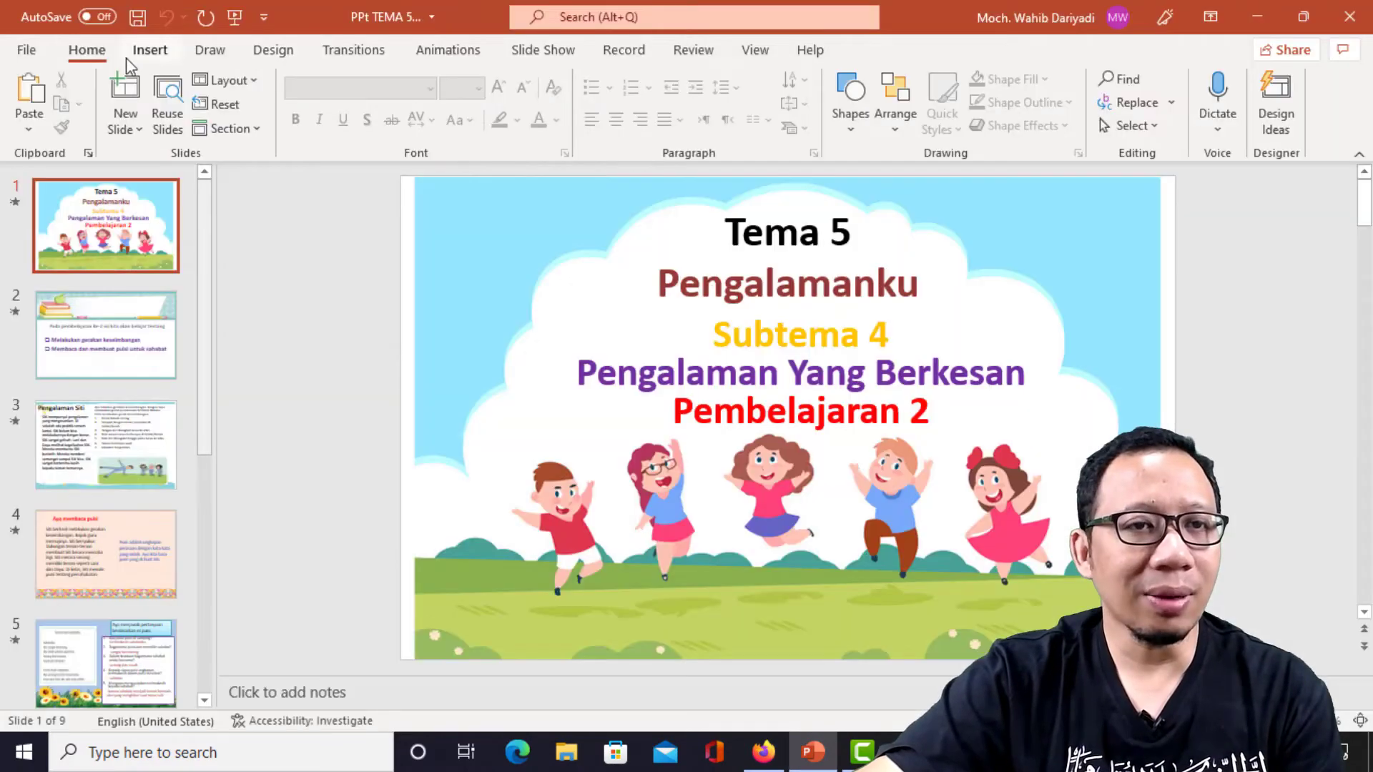
{"action": "left_click", "coordinate": [36, 51]}
{"action": "left_click", "coordinate": [71, 439]}
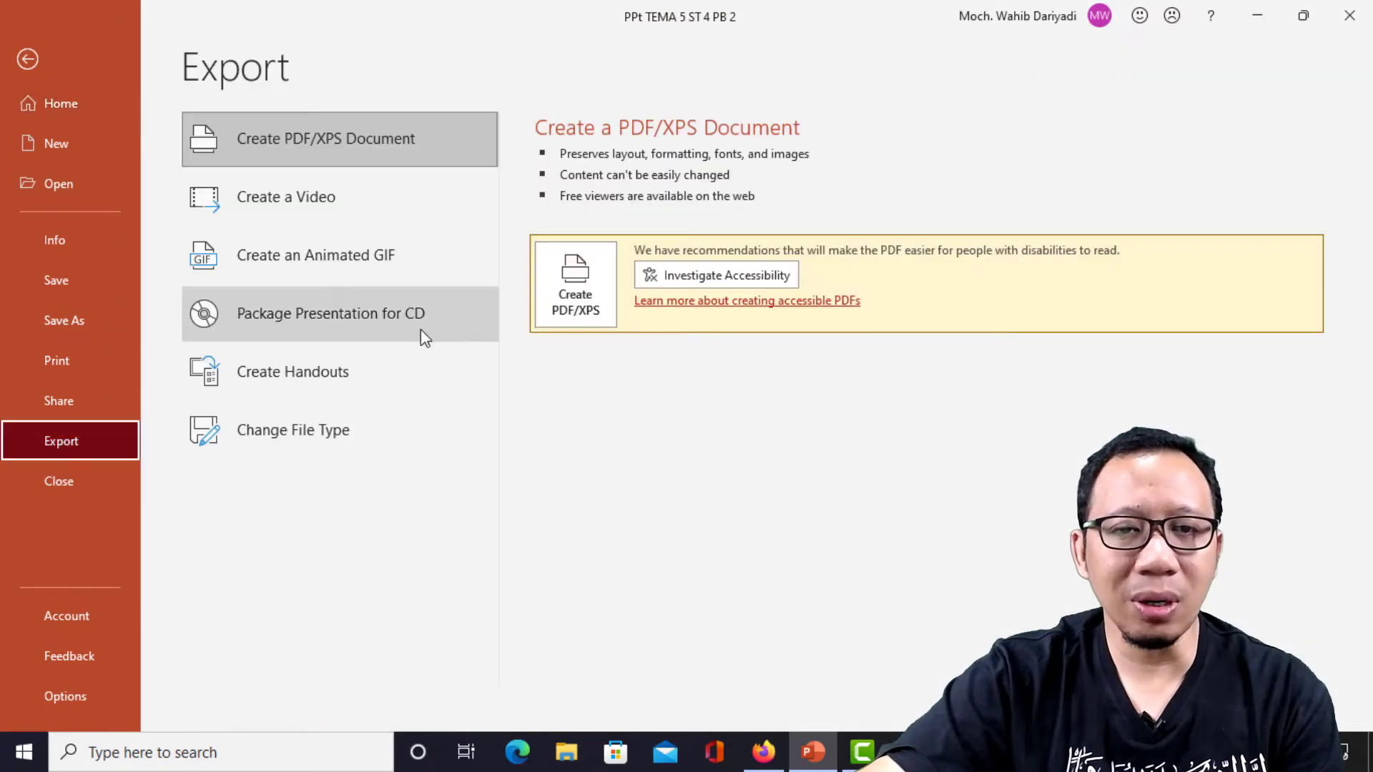
{"action": "left_click", "coordinate": [320, 368]}
{"action": "left_click", "coordinate": [583, 275]}
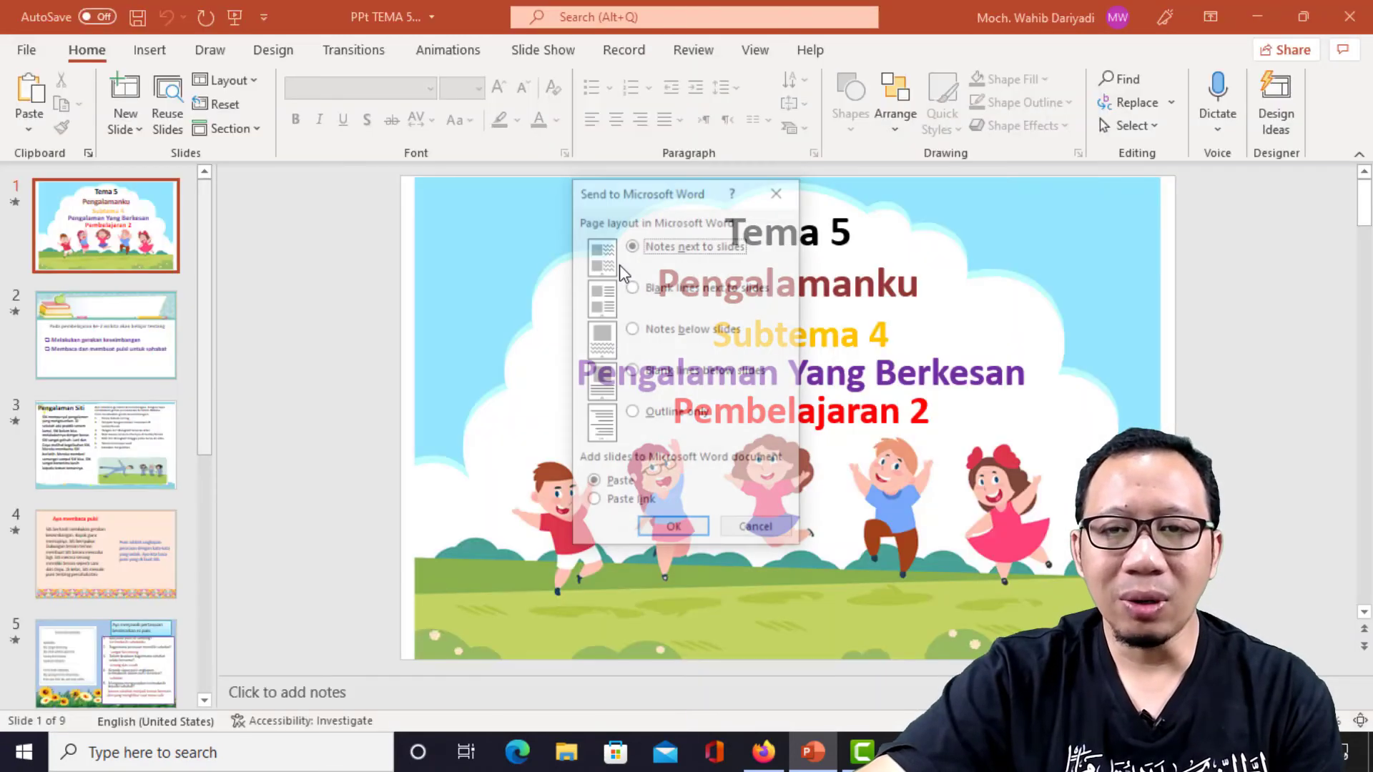
{"action": "left_click", "coordinate": [632, 288]}
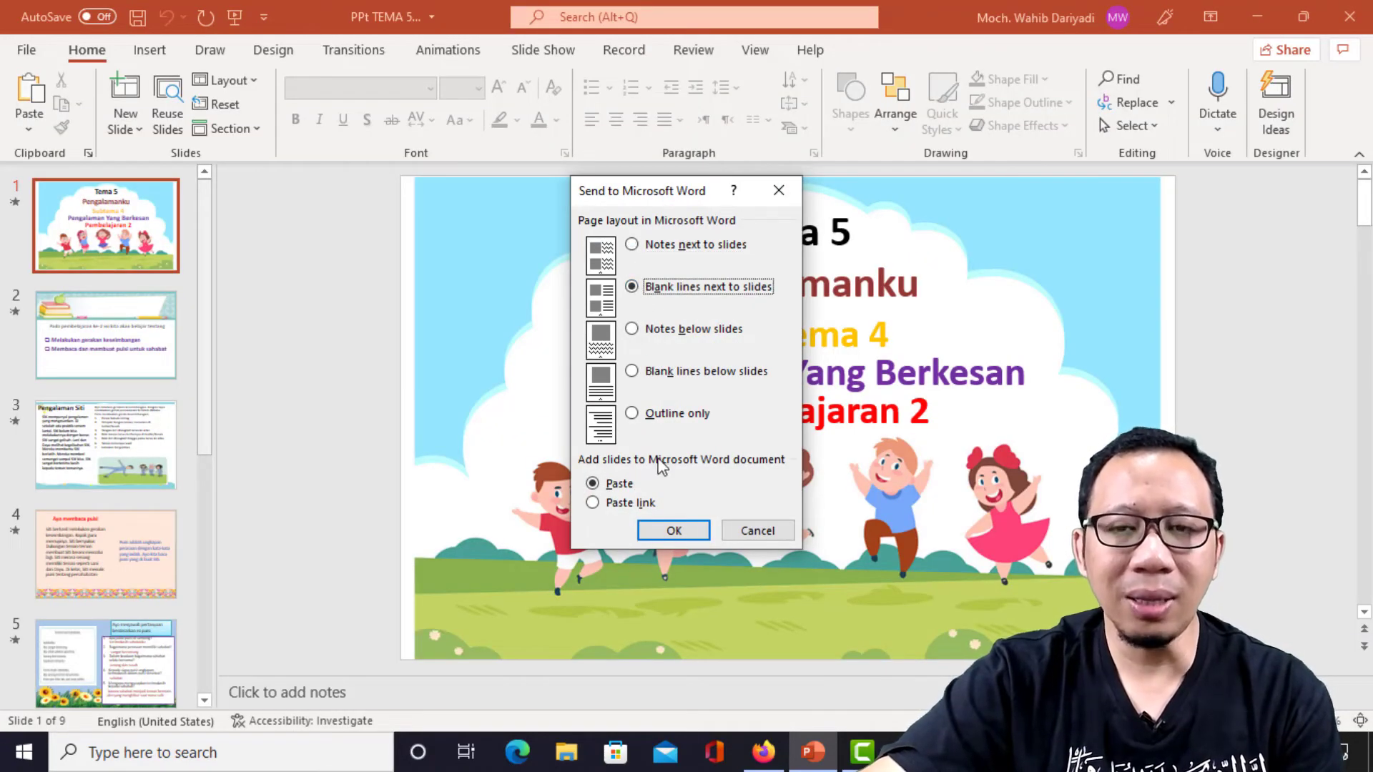
{"action": "left_click", "coordinate": [674, 529]}
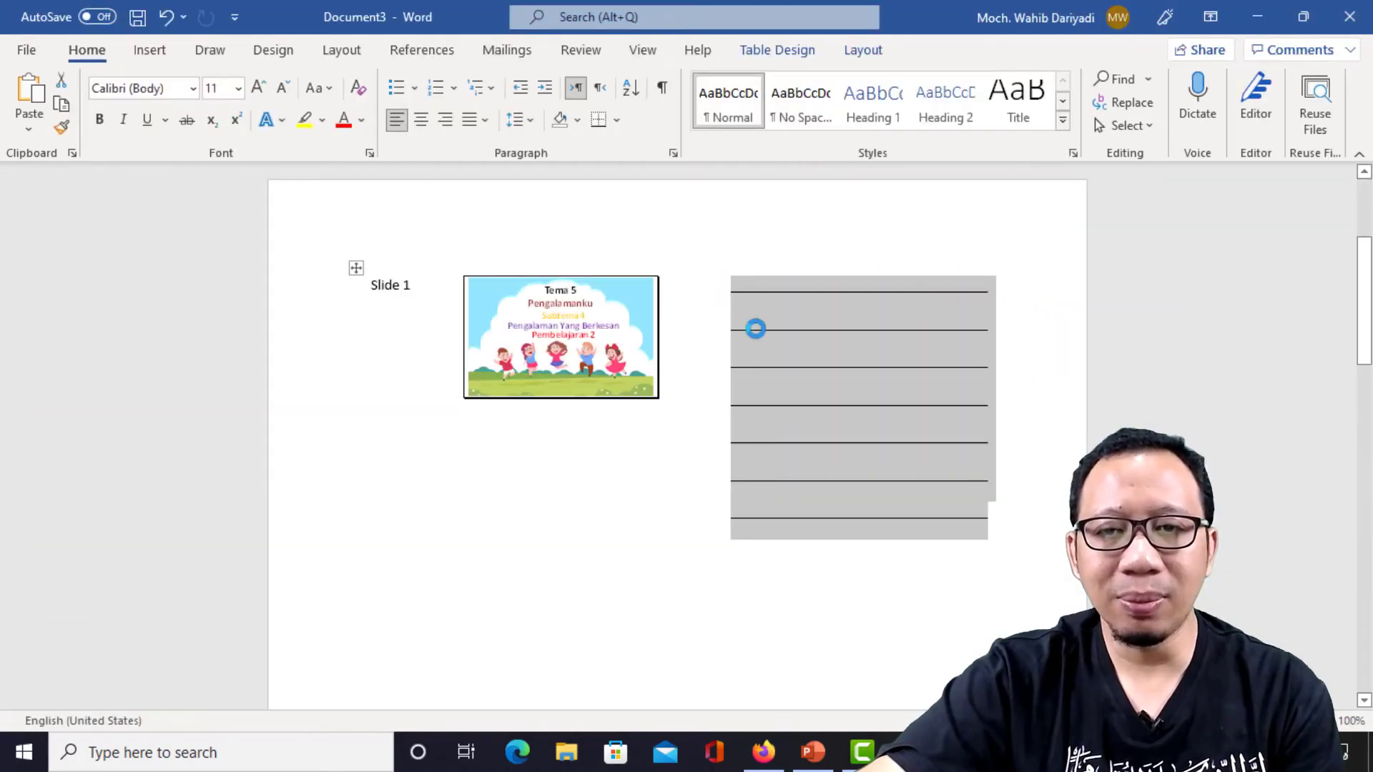
- Scroll back to the top of Document3 and place the cursor beside Slide 1
{"action": "scroll", "coordinate": [757, 298], "scroll_direction": "up", "scroll_amount": 4}
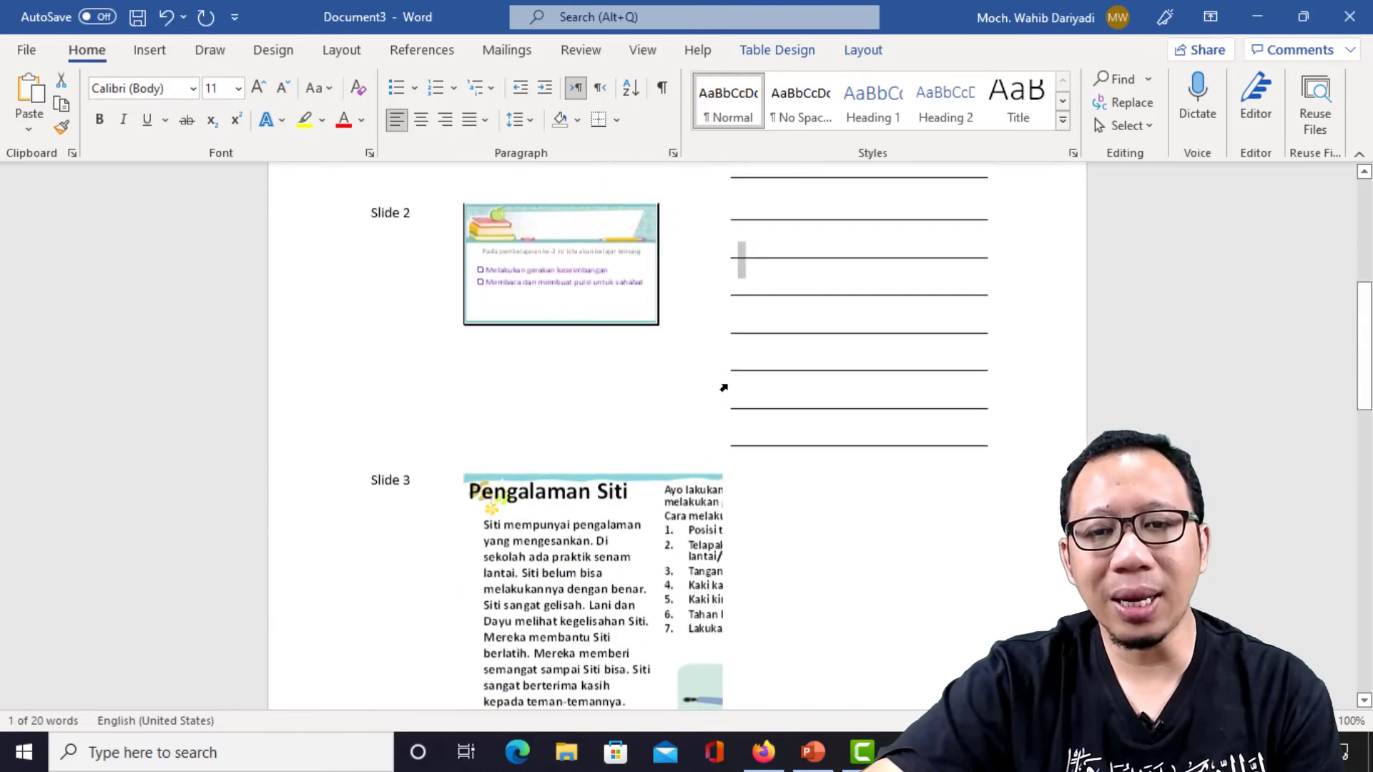
{"action": "scroll", "coordinate": [942, 494], "scroll_direction": "up", "scroll_amount": 3}
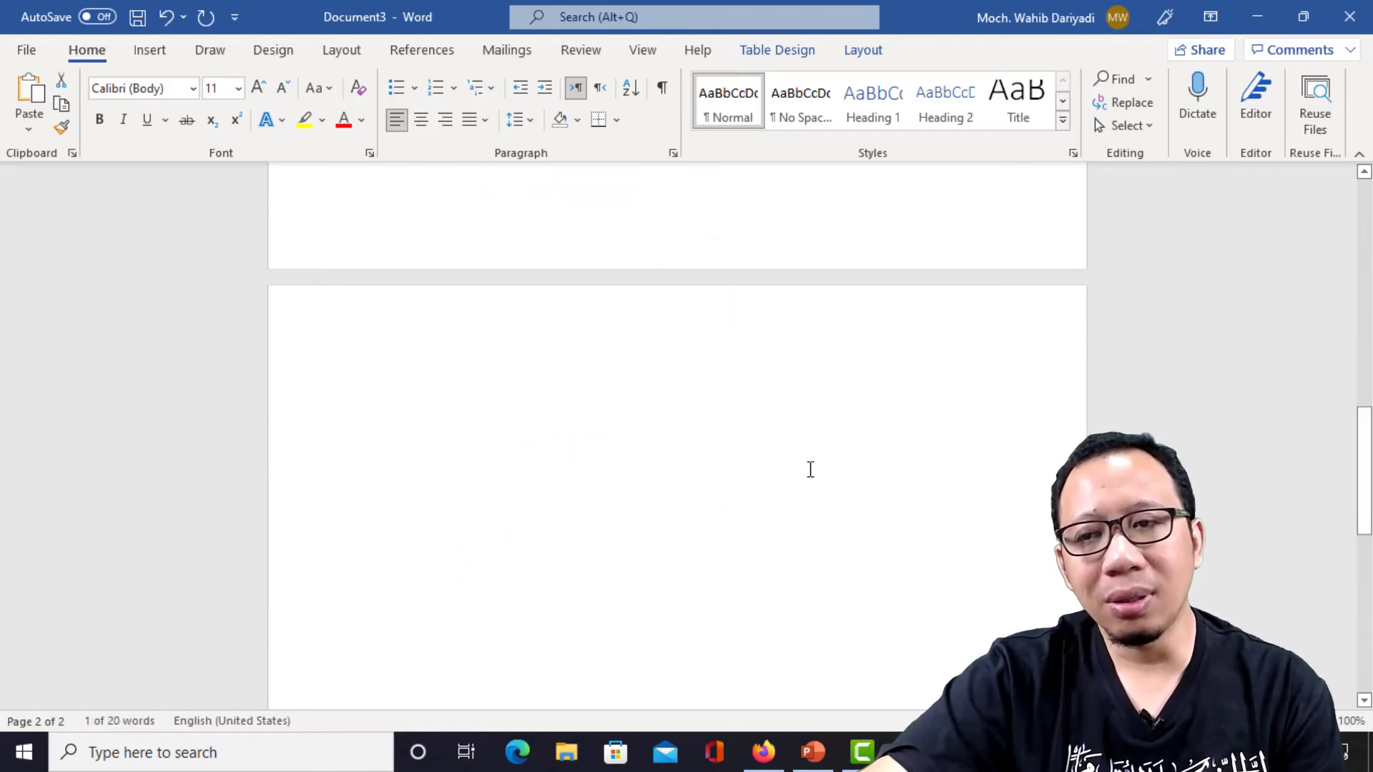
{"action": "scroll", "coordinate": [808, 466], "scroll_direction": "up", "scroll_amount": 5}
{"action": "scroll", "coordinate": [809, 466], "scroll_direction": "up", "scroll_amount": 5}
{"action": "scroll", "coordinate": [741, 439], "scroll_direction": "up", "scroll_amount": 1}
{"action": "left_click", "coordinate": [743, 298]}
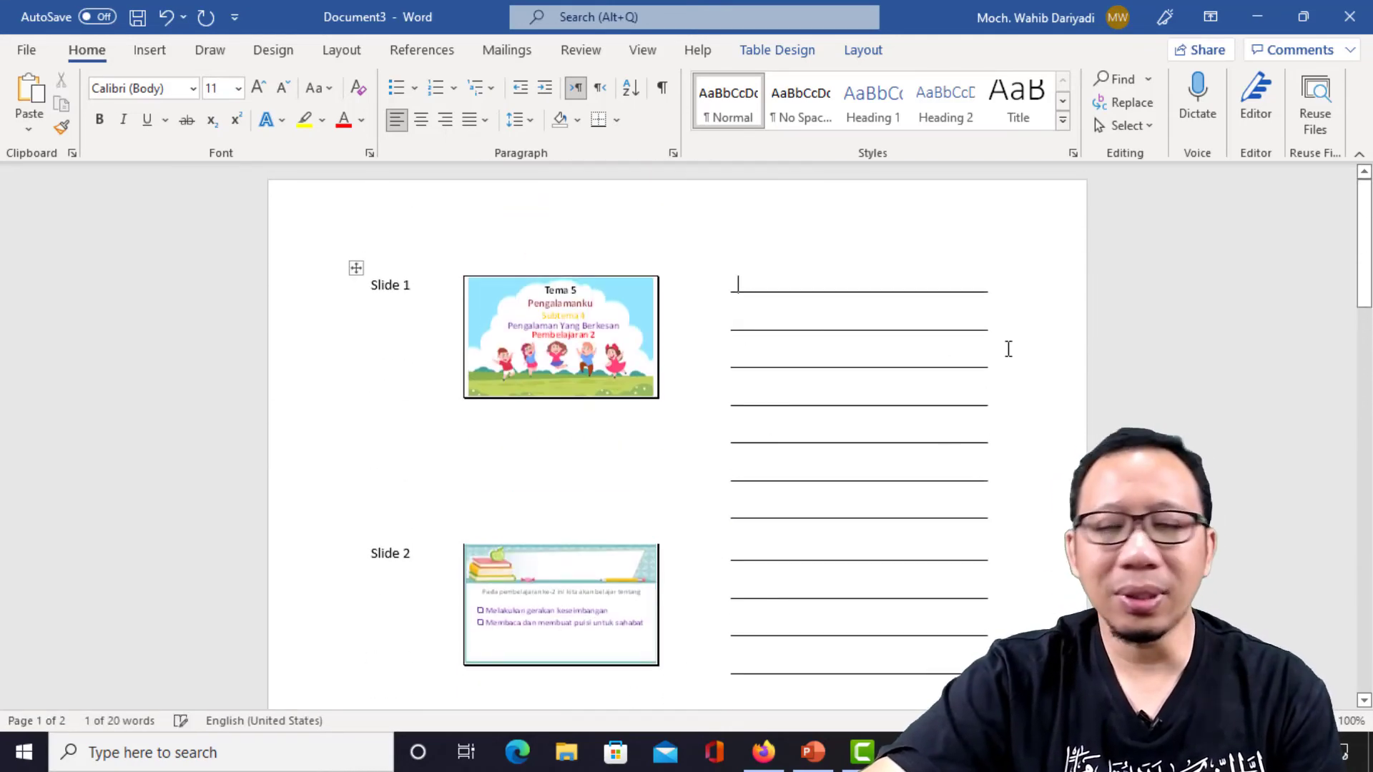
- Close Document3 without saving and dismiss PowerPoint's couldn't-write-to-Word error
{"action": "left_click", "coordinate": [1349, 21]}
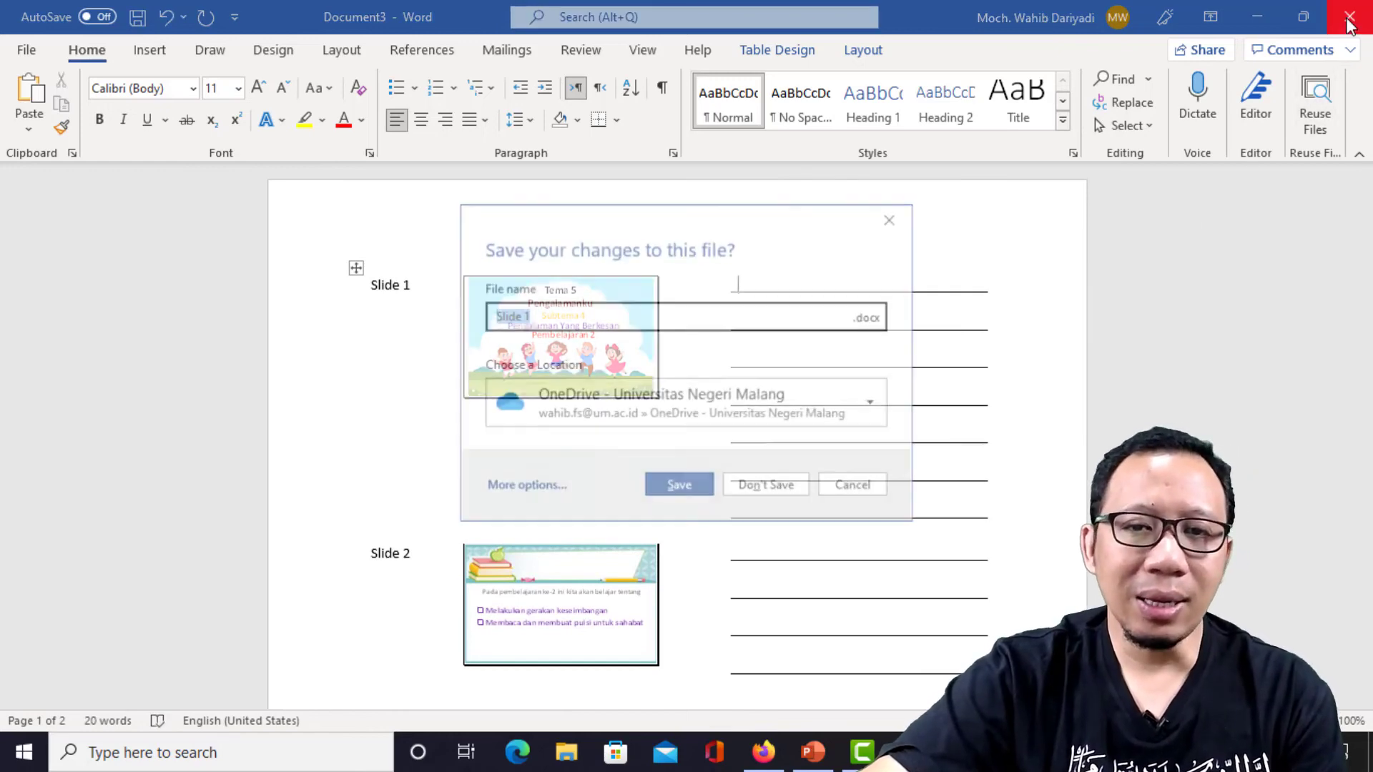
{"action": "left_click", "coordinate": [786, 489]}
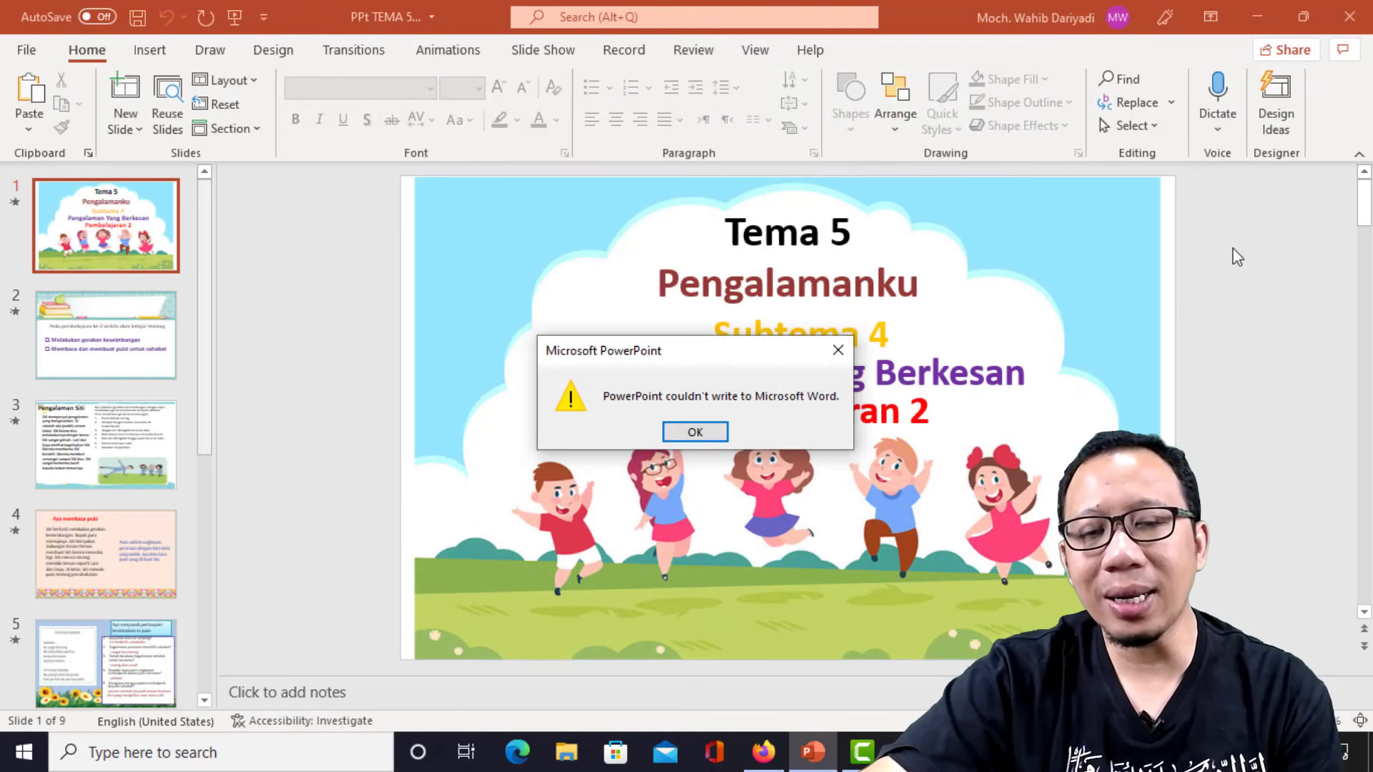
{"action": "left_click", "coordinate": [838, 349]}
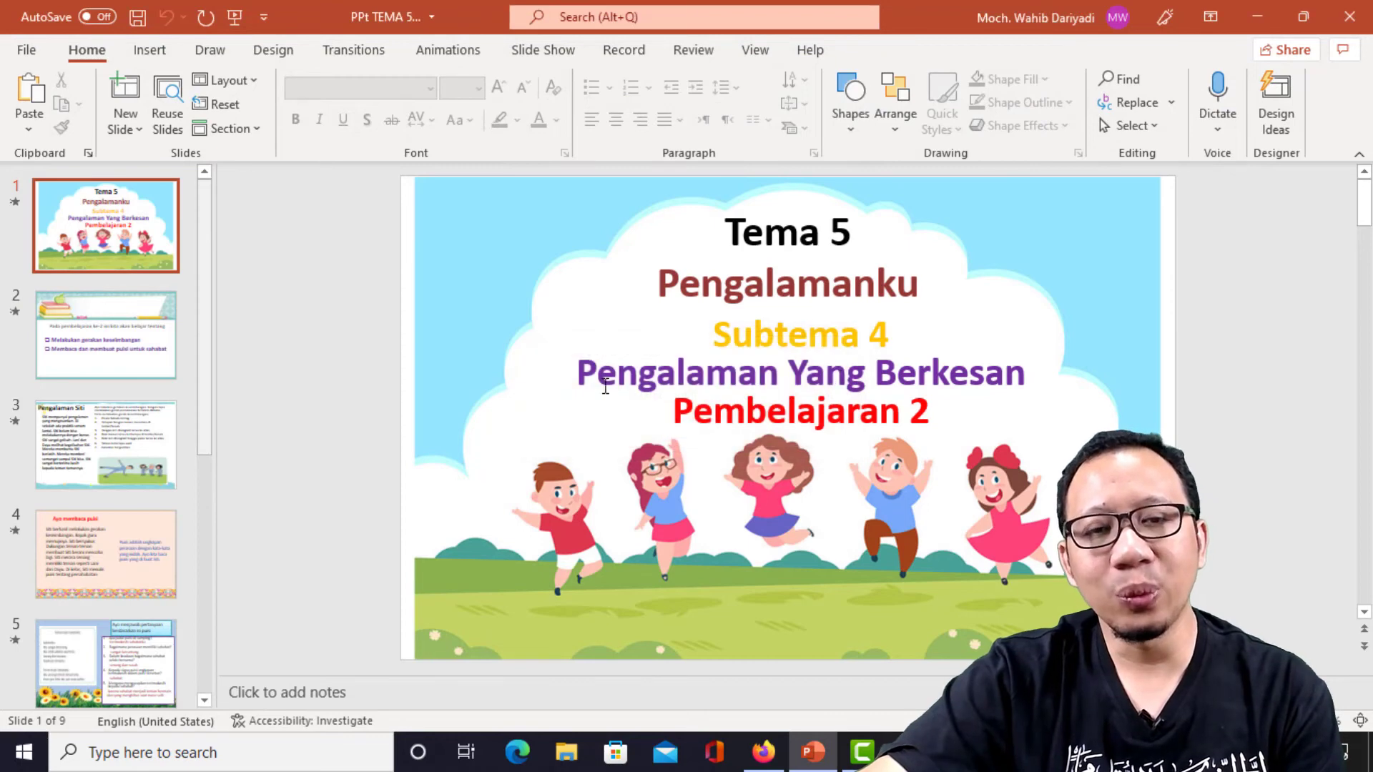